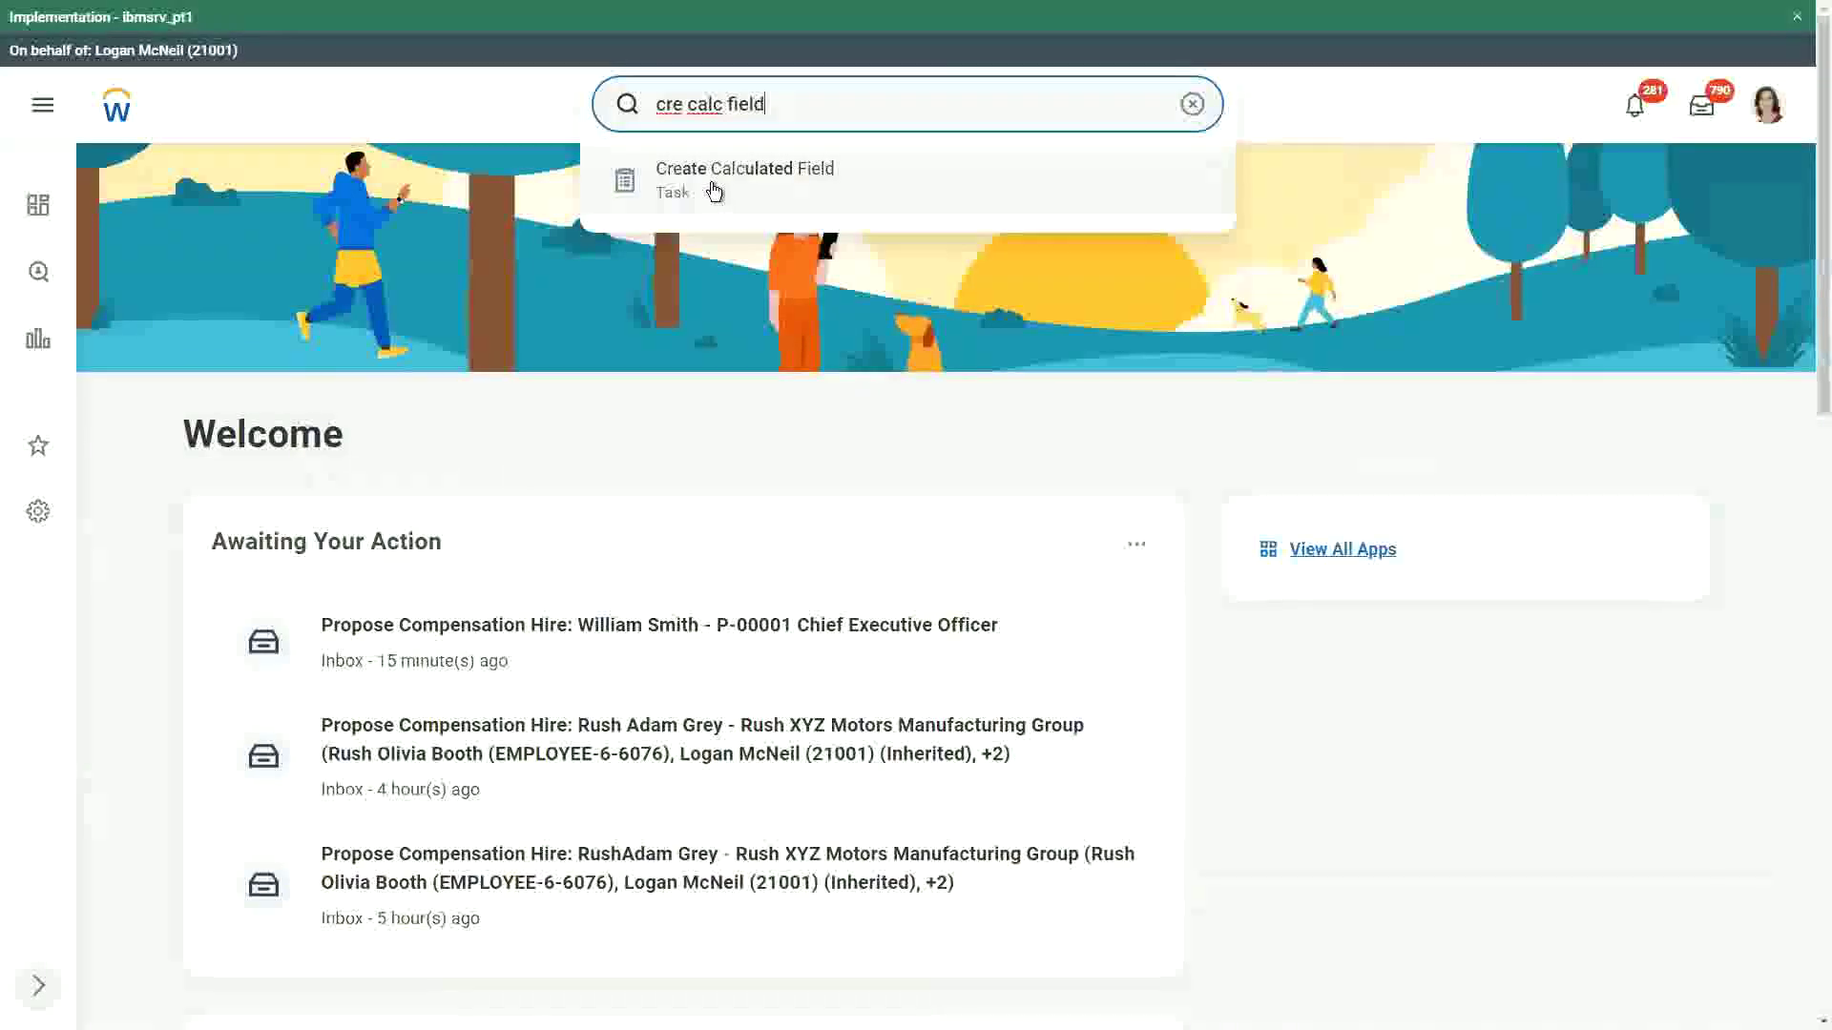
# Step: Start the Create Calculated Field task and name the field CF-WW-Eval Exp-Test
pyautogui.click(714, 186)
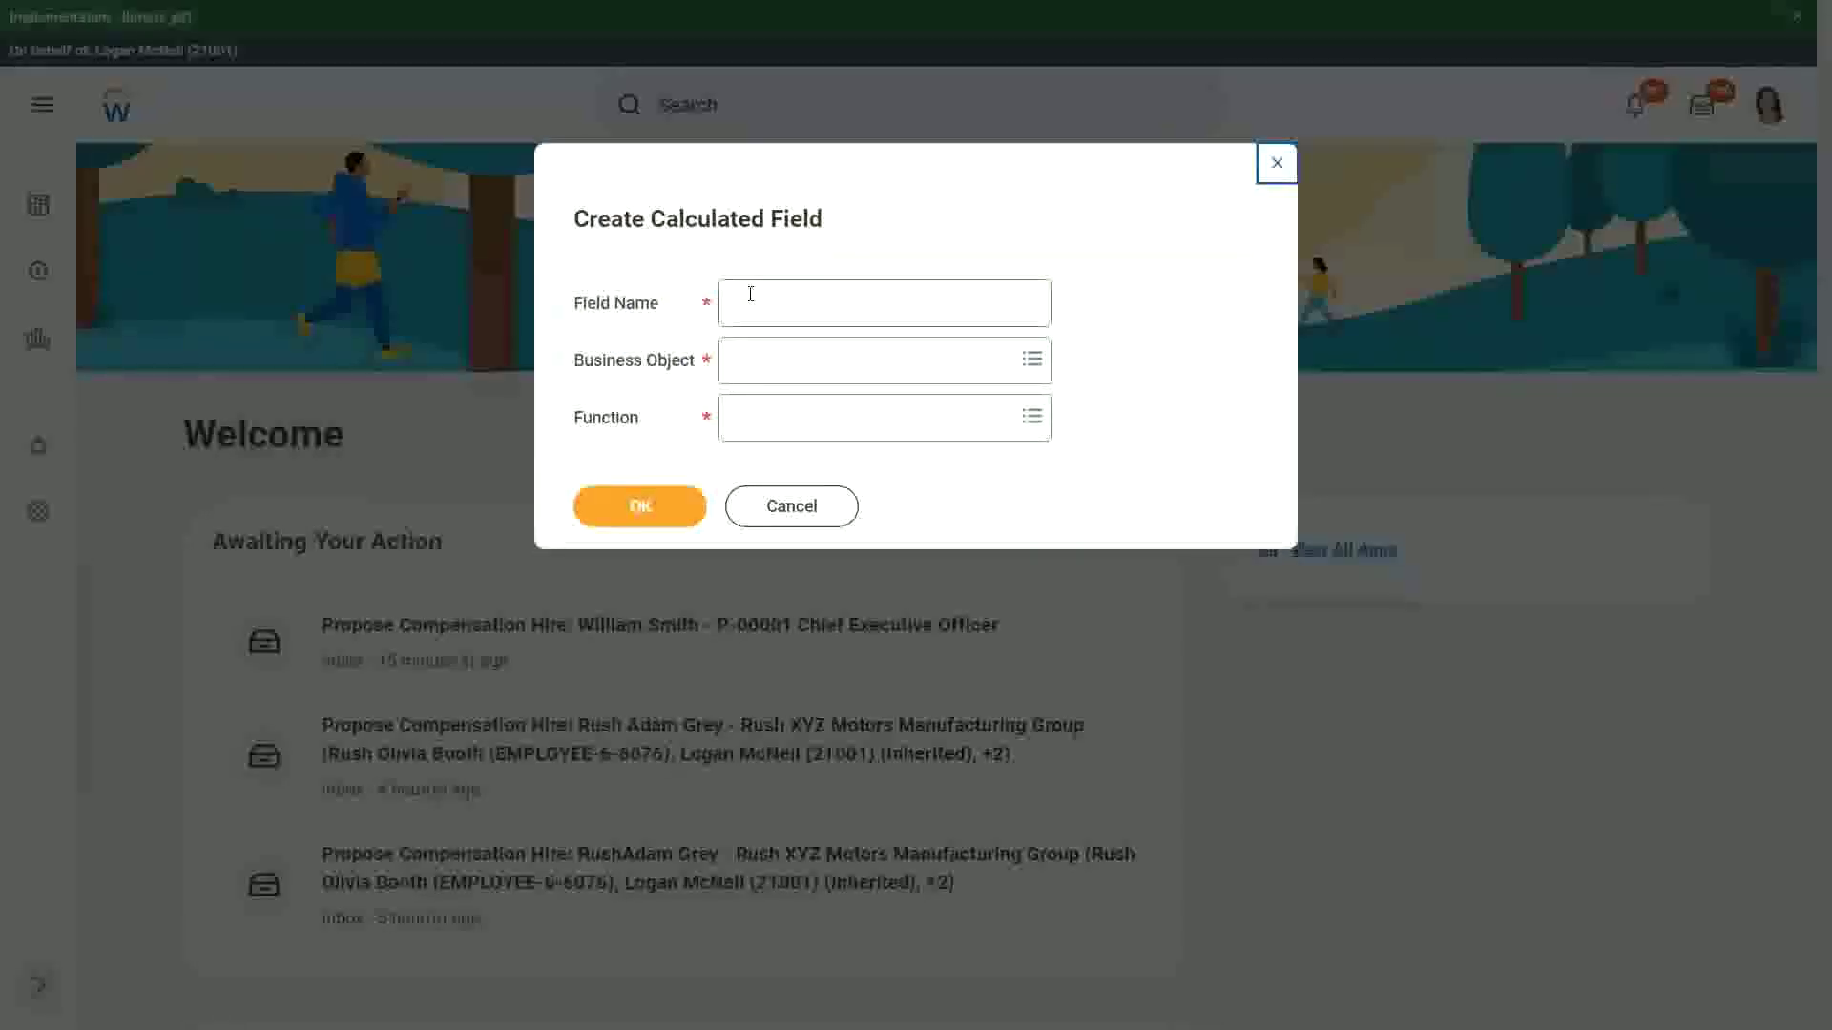
pyautogui.click(751, 294)
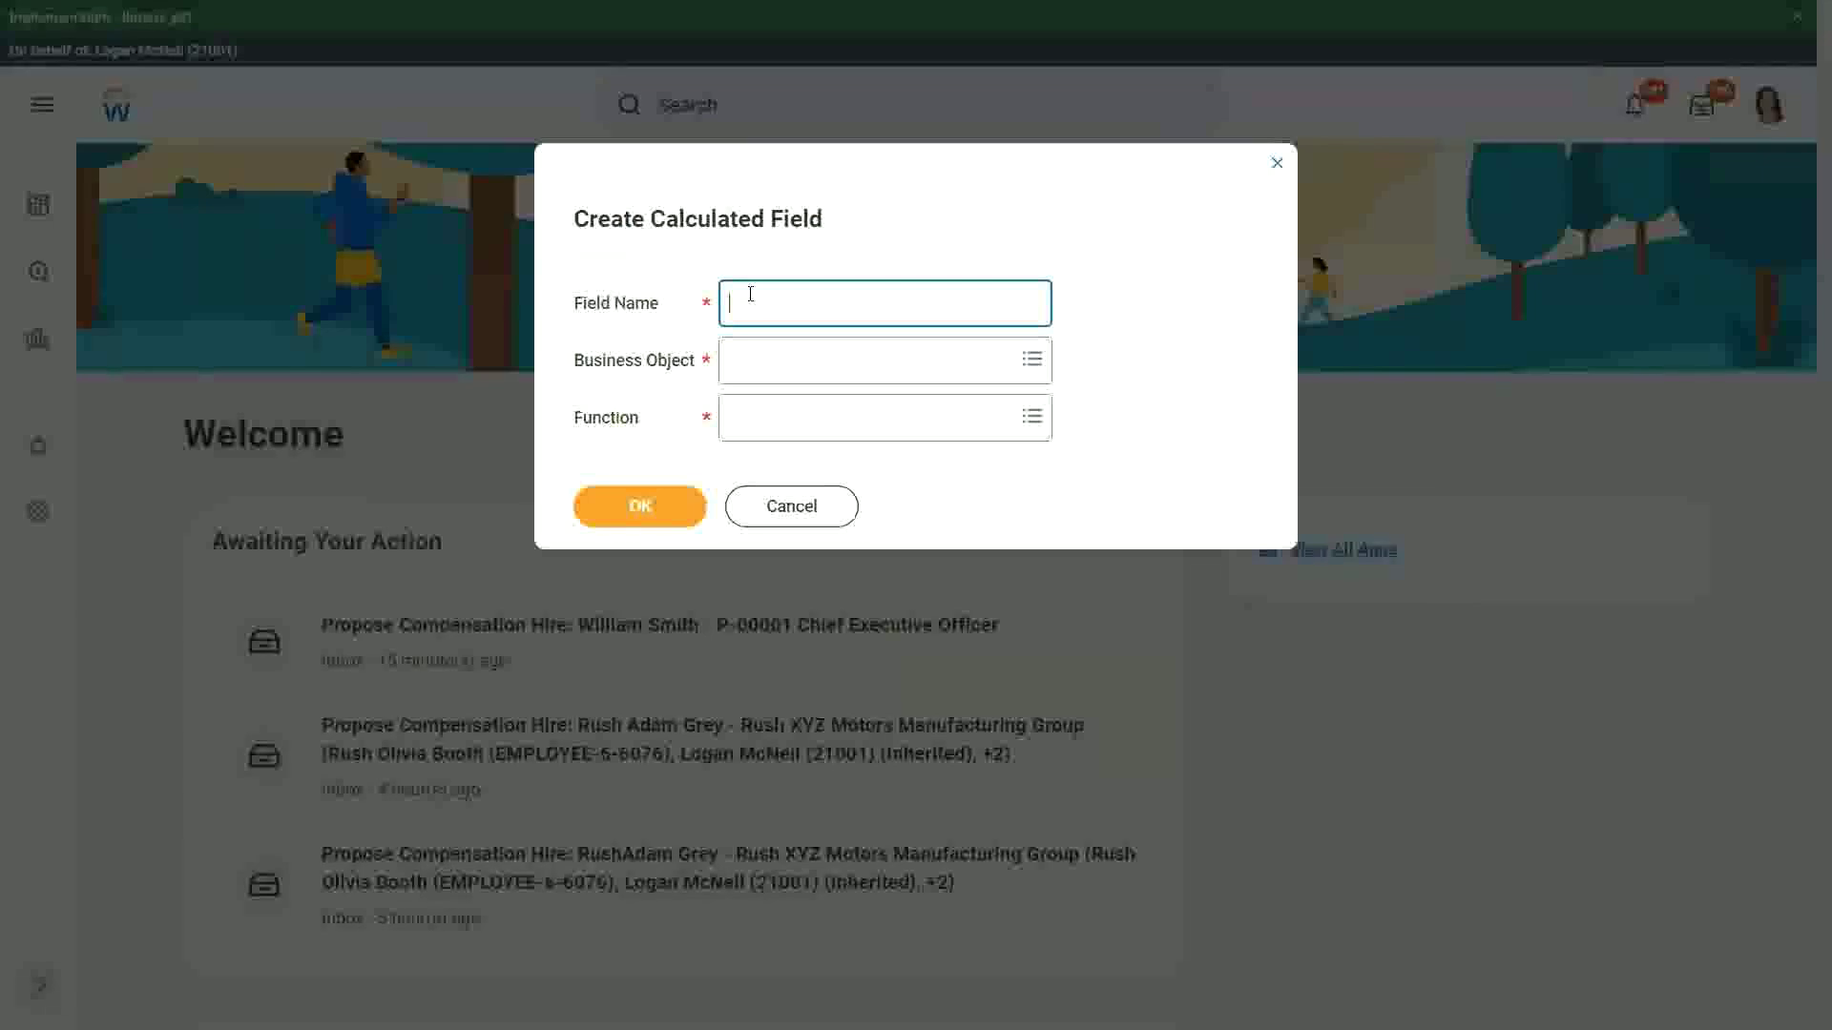
pyautogui.write('CF-WW-')
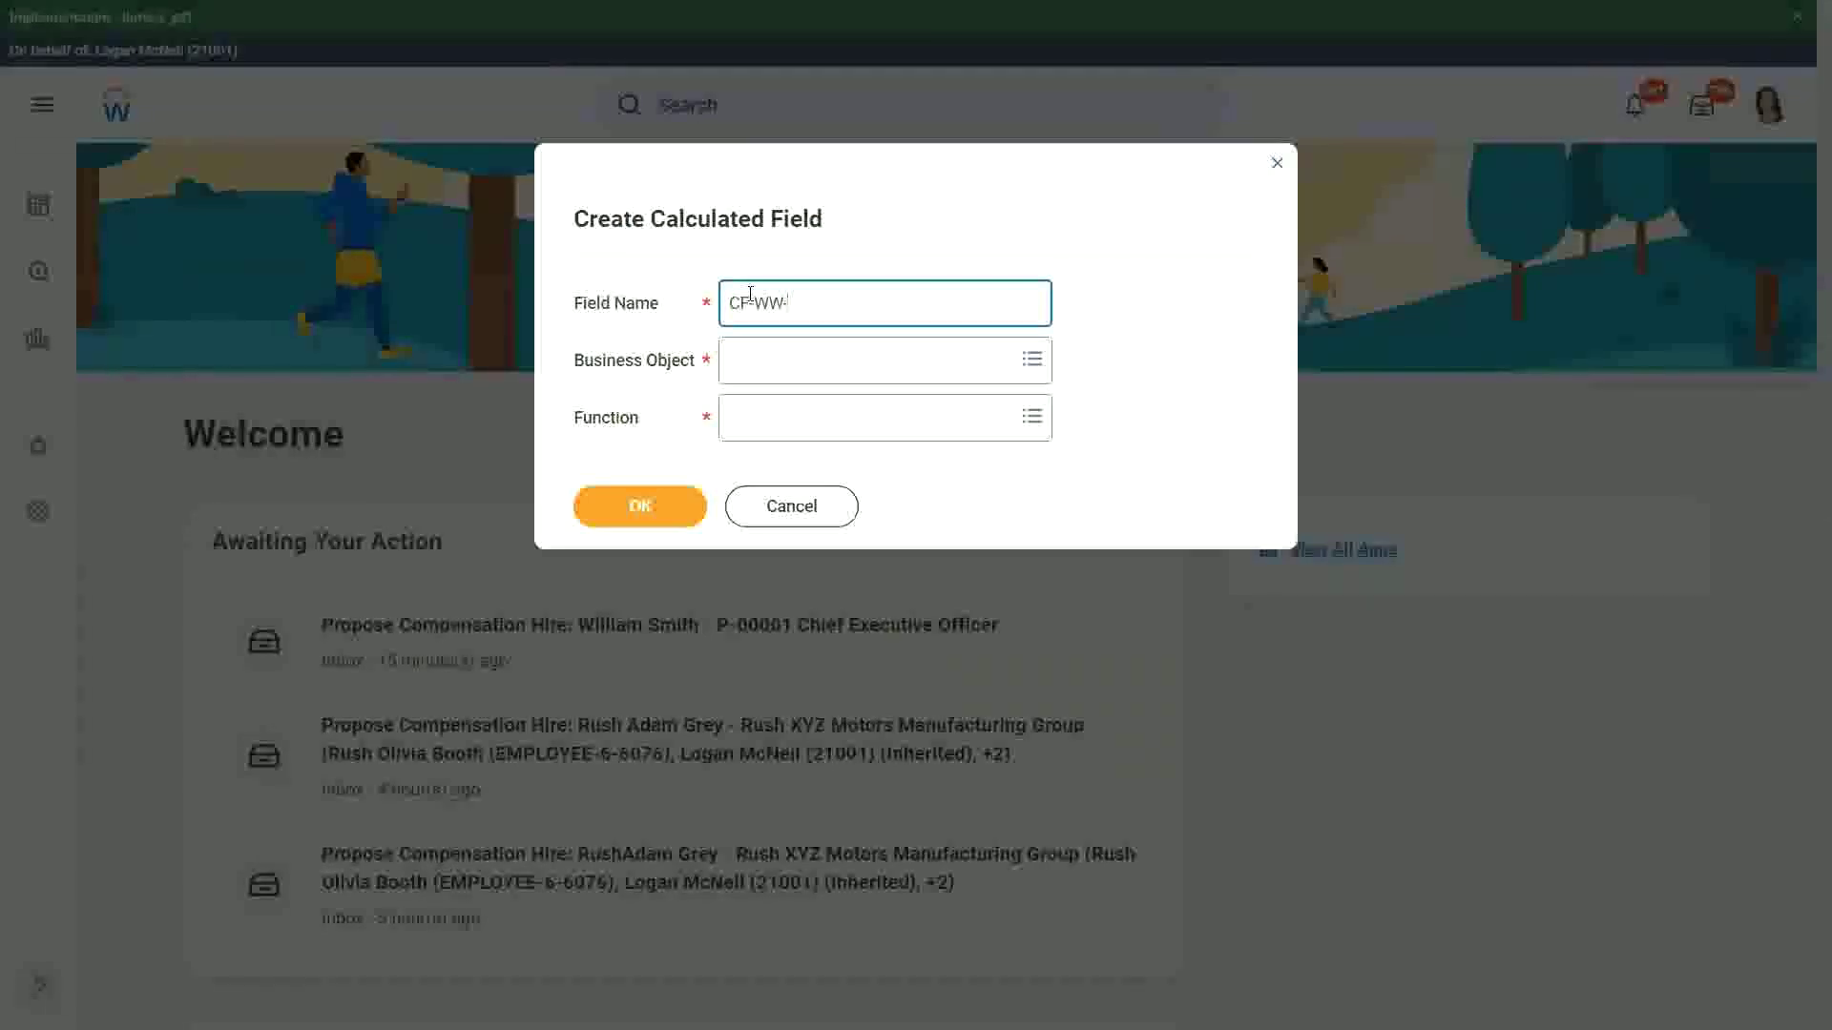
pyautogui.write('E')
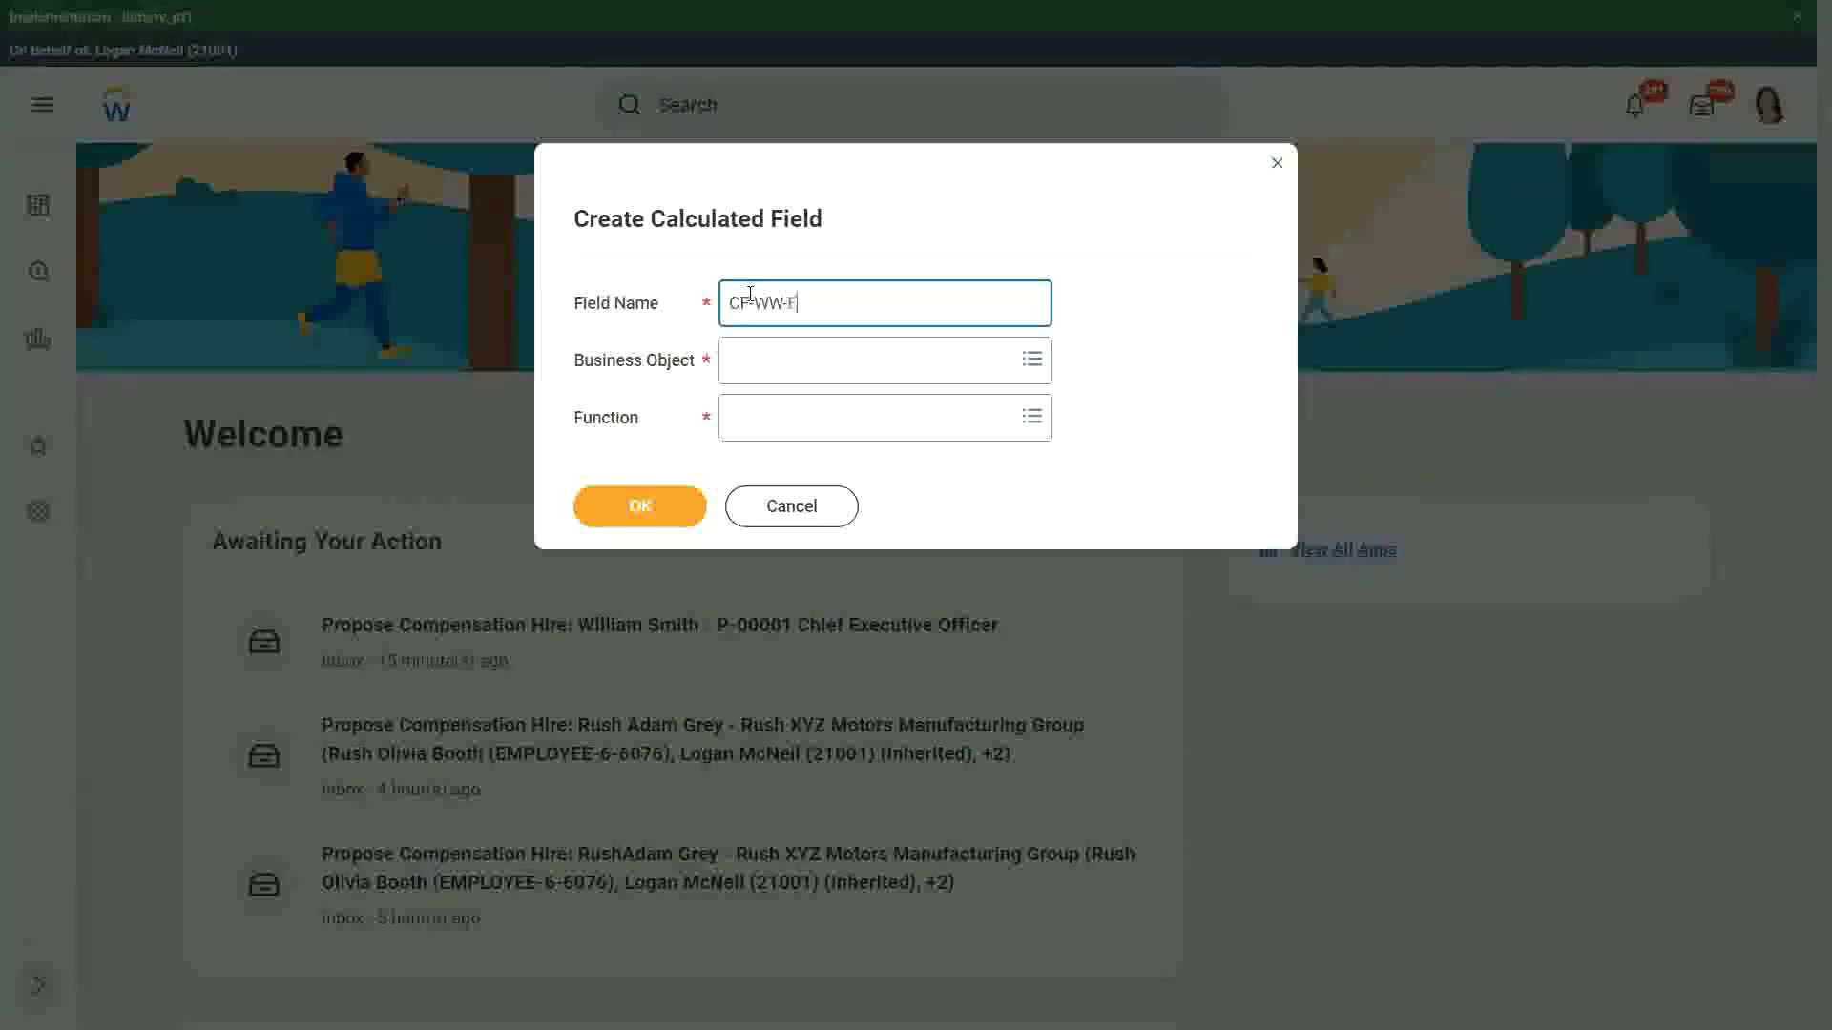
pyautogui.write('val Exp')
pyautogui.press('BackSpace')
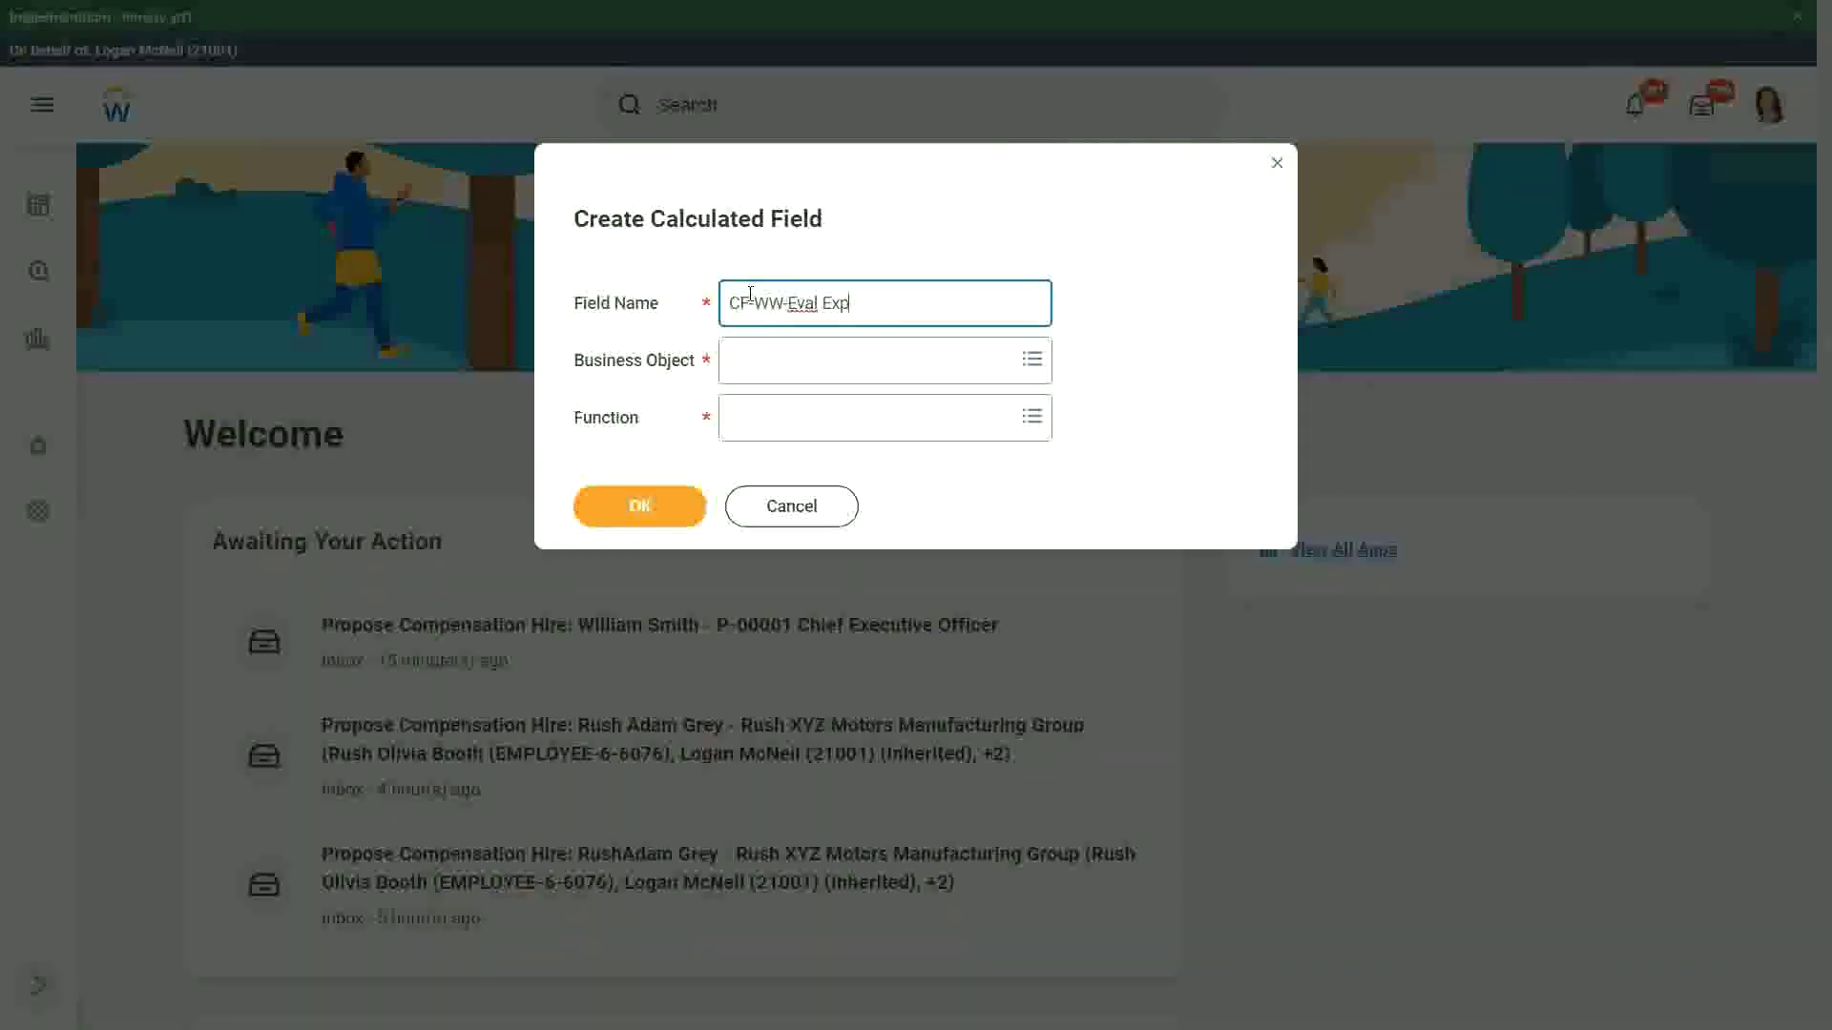
pyautogui.write('-')
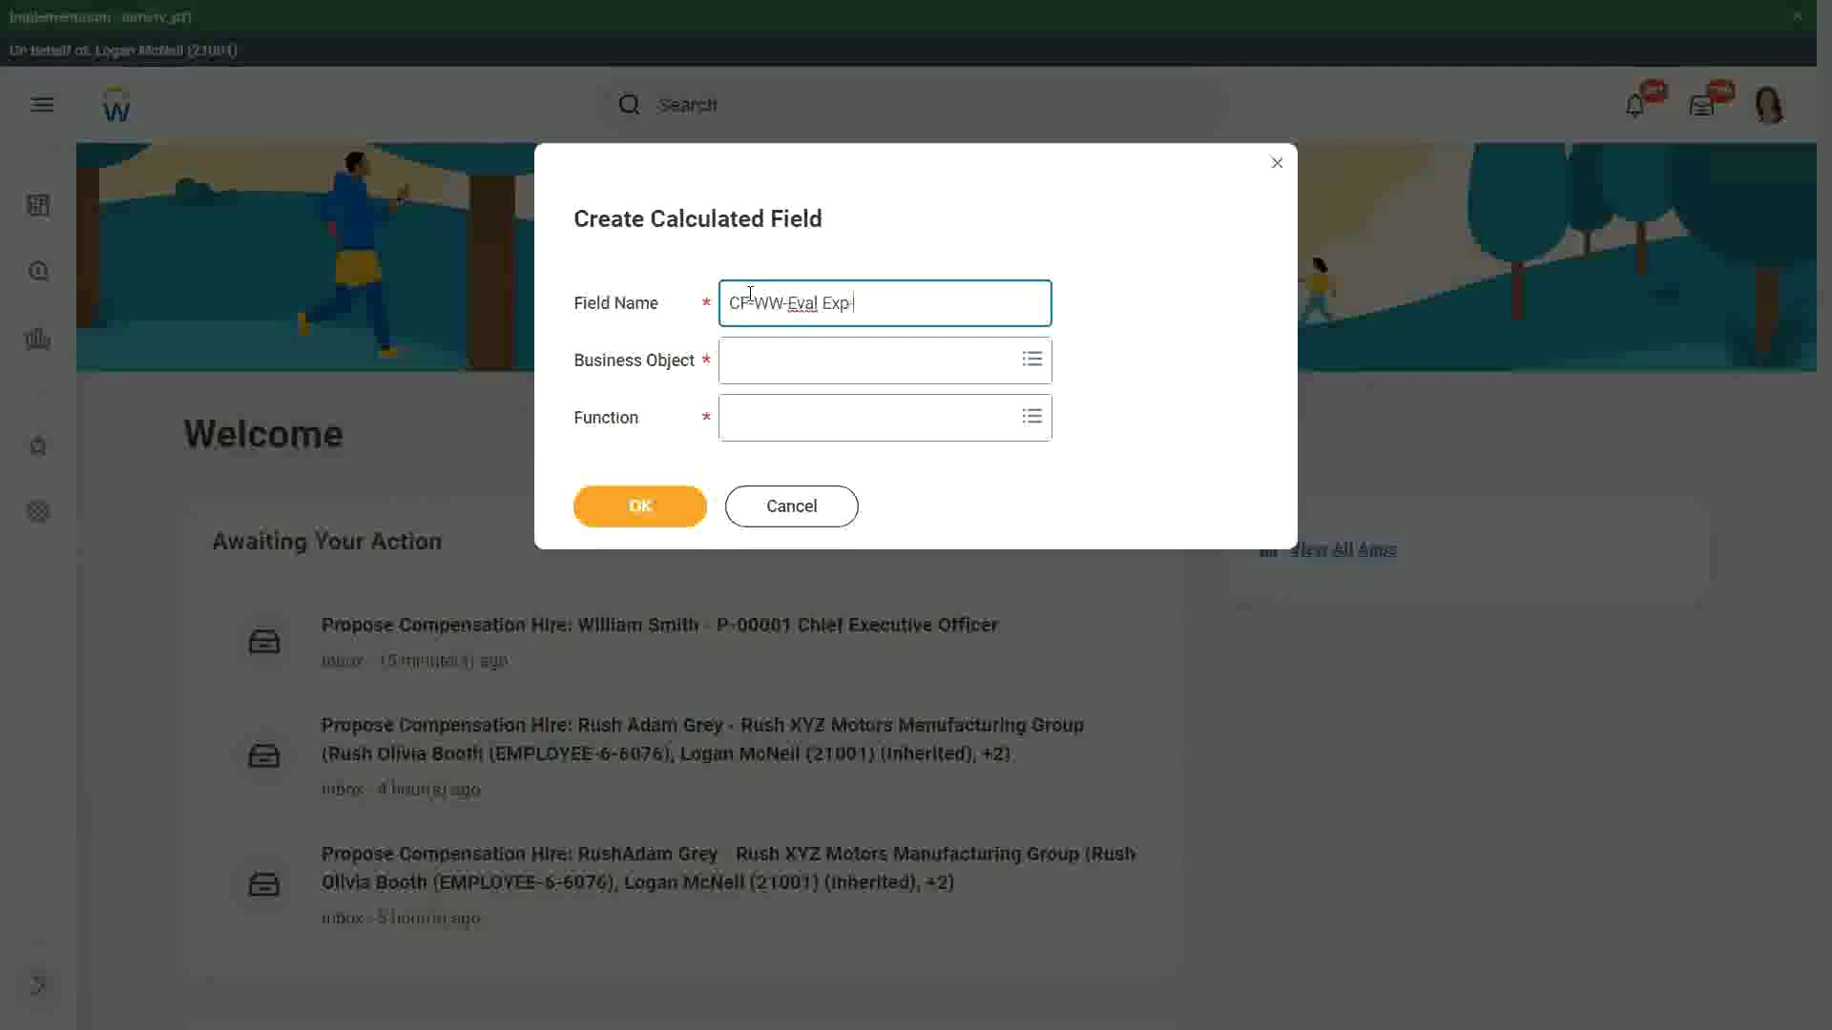
pyautogui.write('Test')
pyautogui.press('Tab')
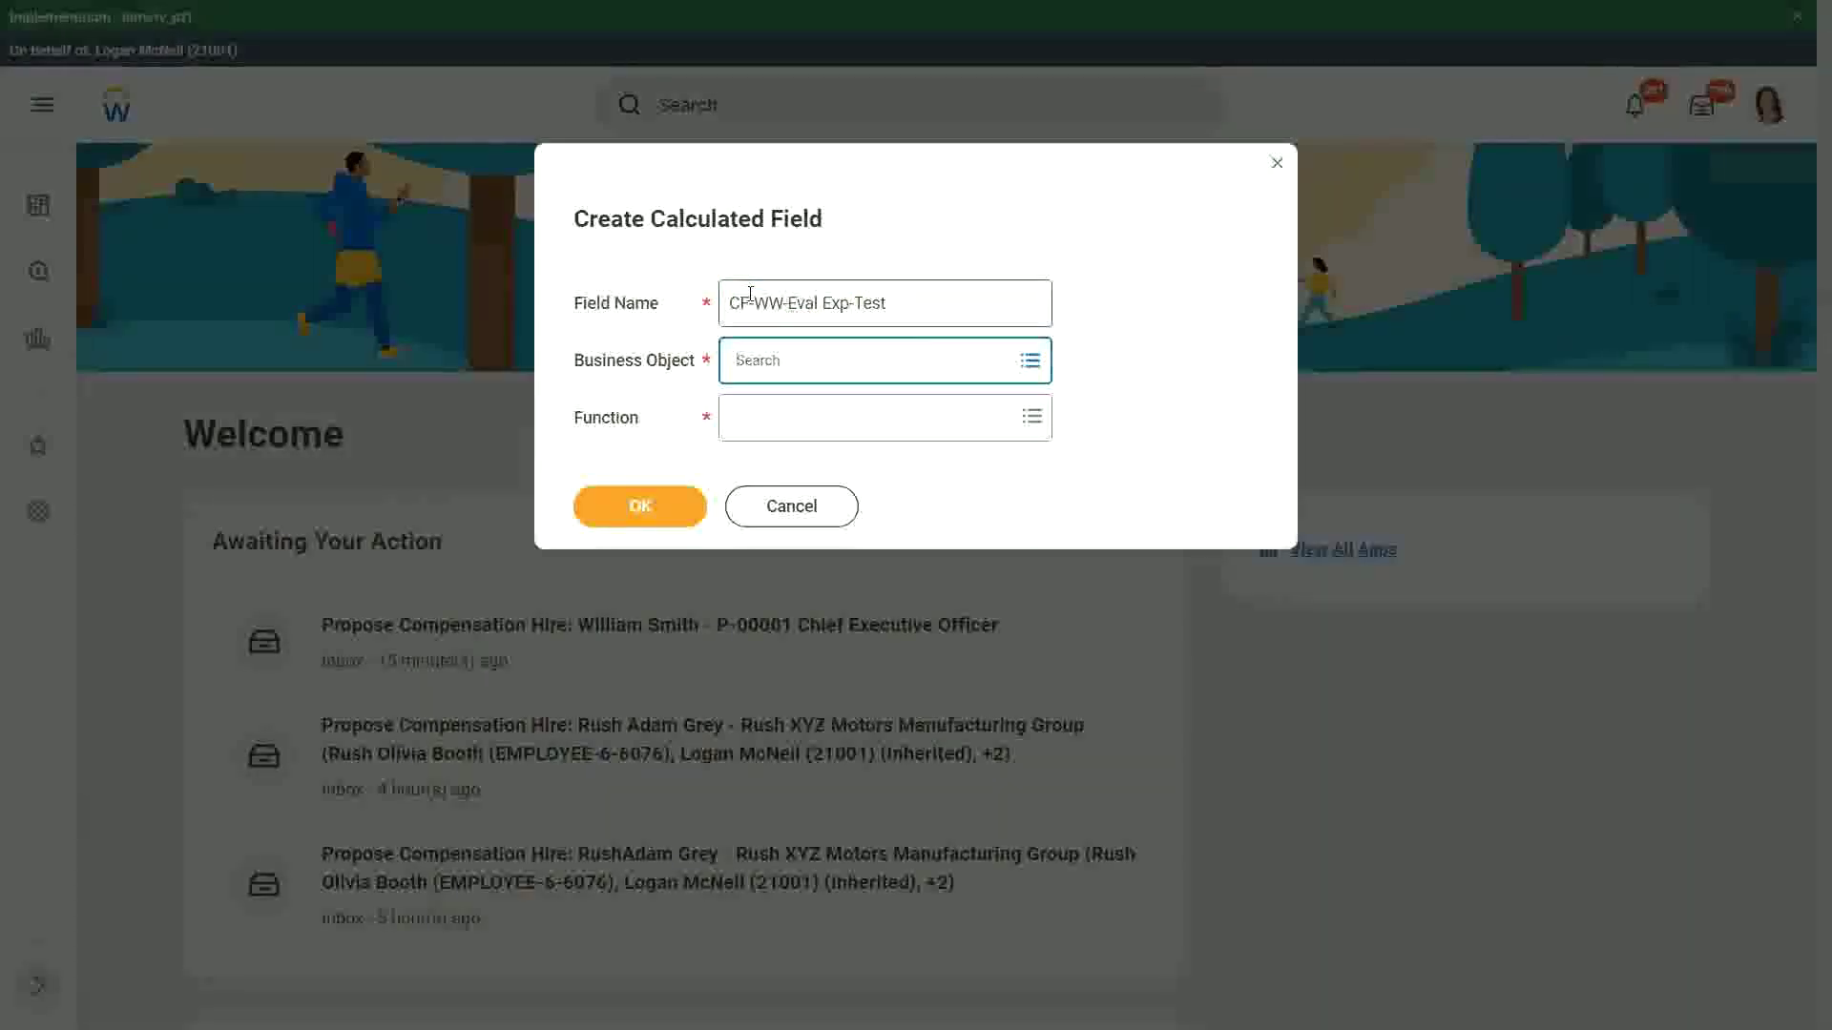
# Step: Set the business object to Worker and the function to Evaluate Expression, and confirm the field setup
pyautogui.write('worker')
pyautogui.press('Return')
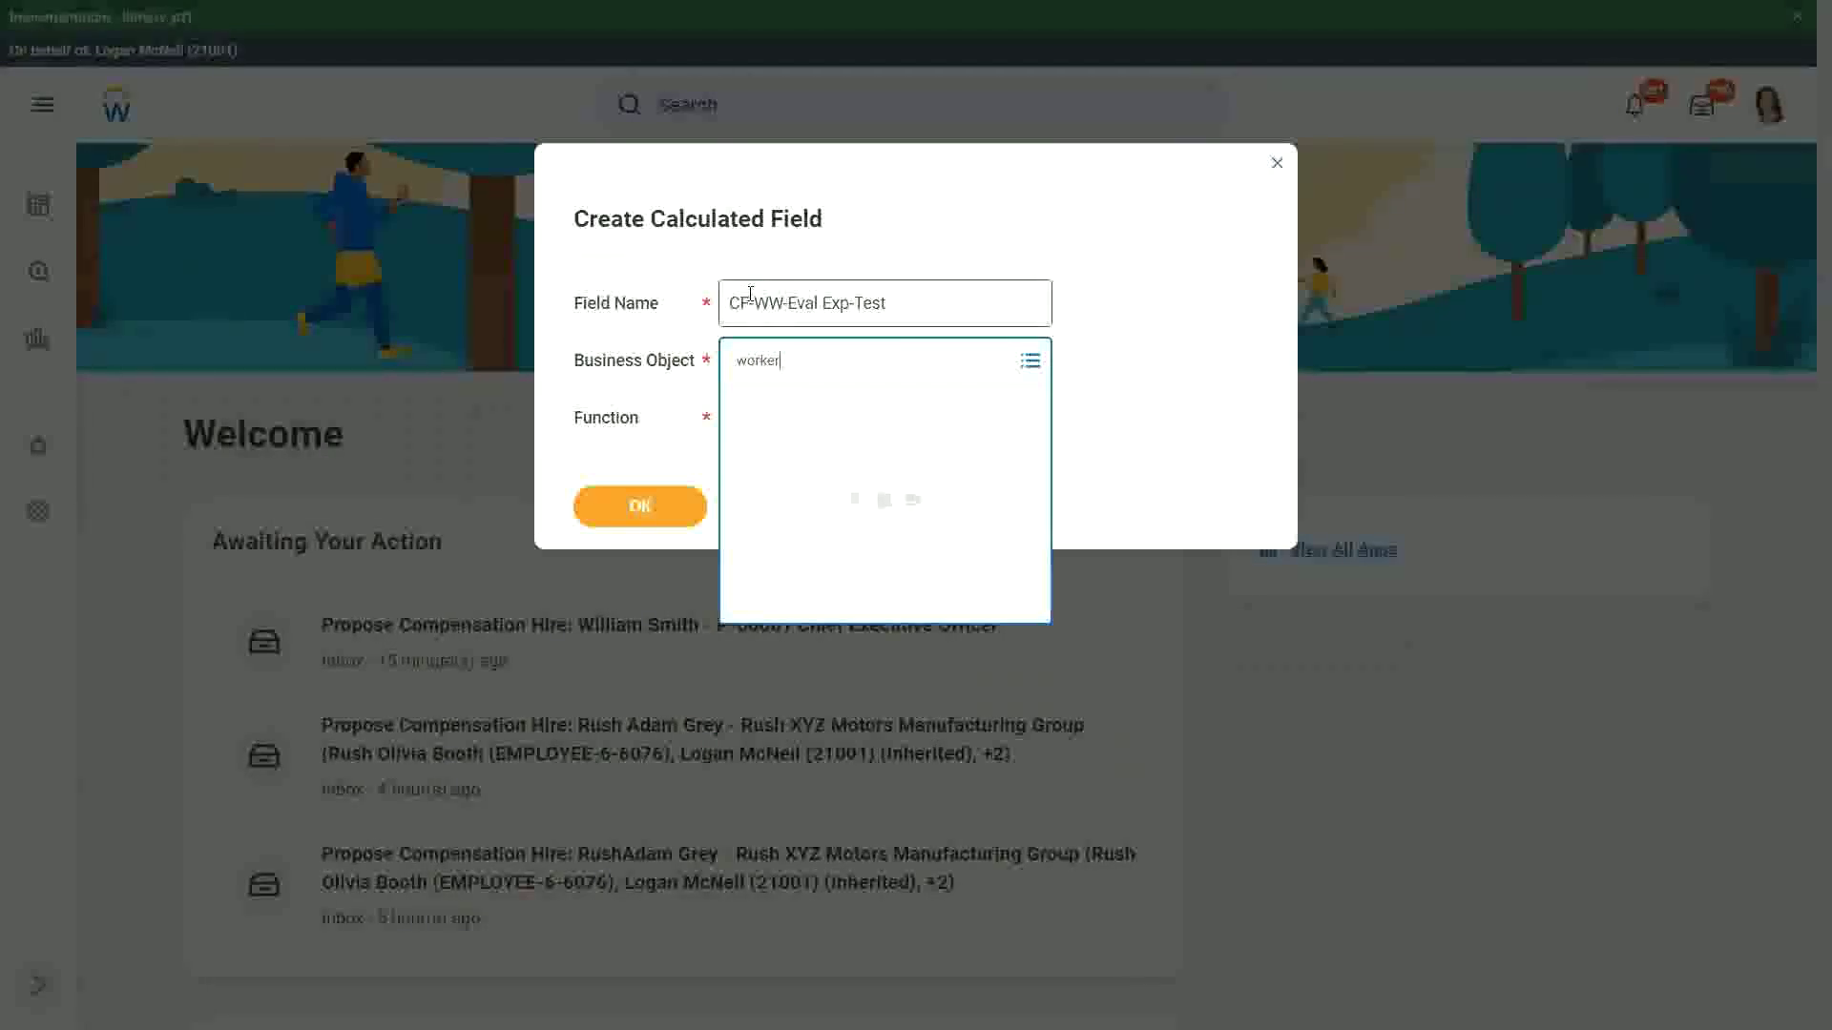
pyautogui.press('Return')
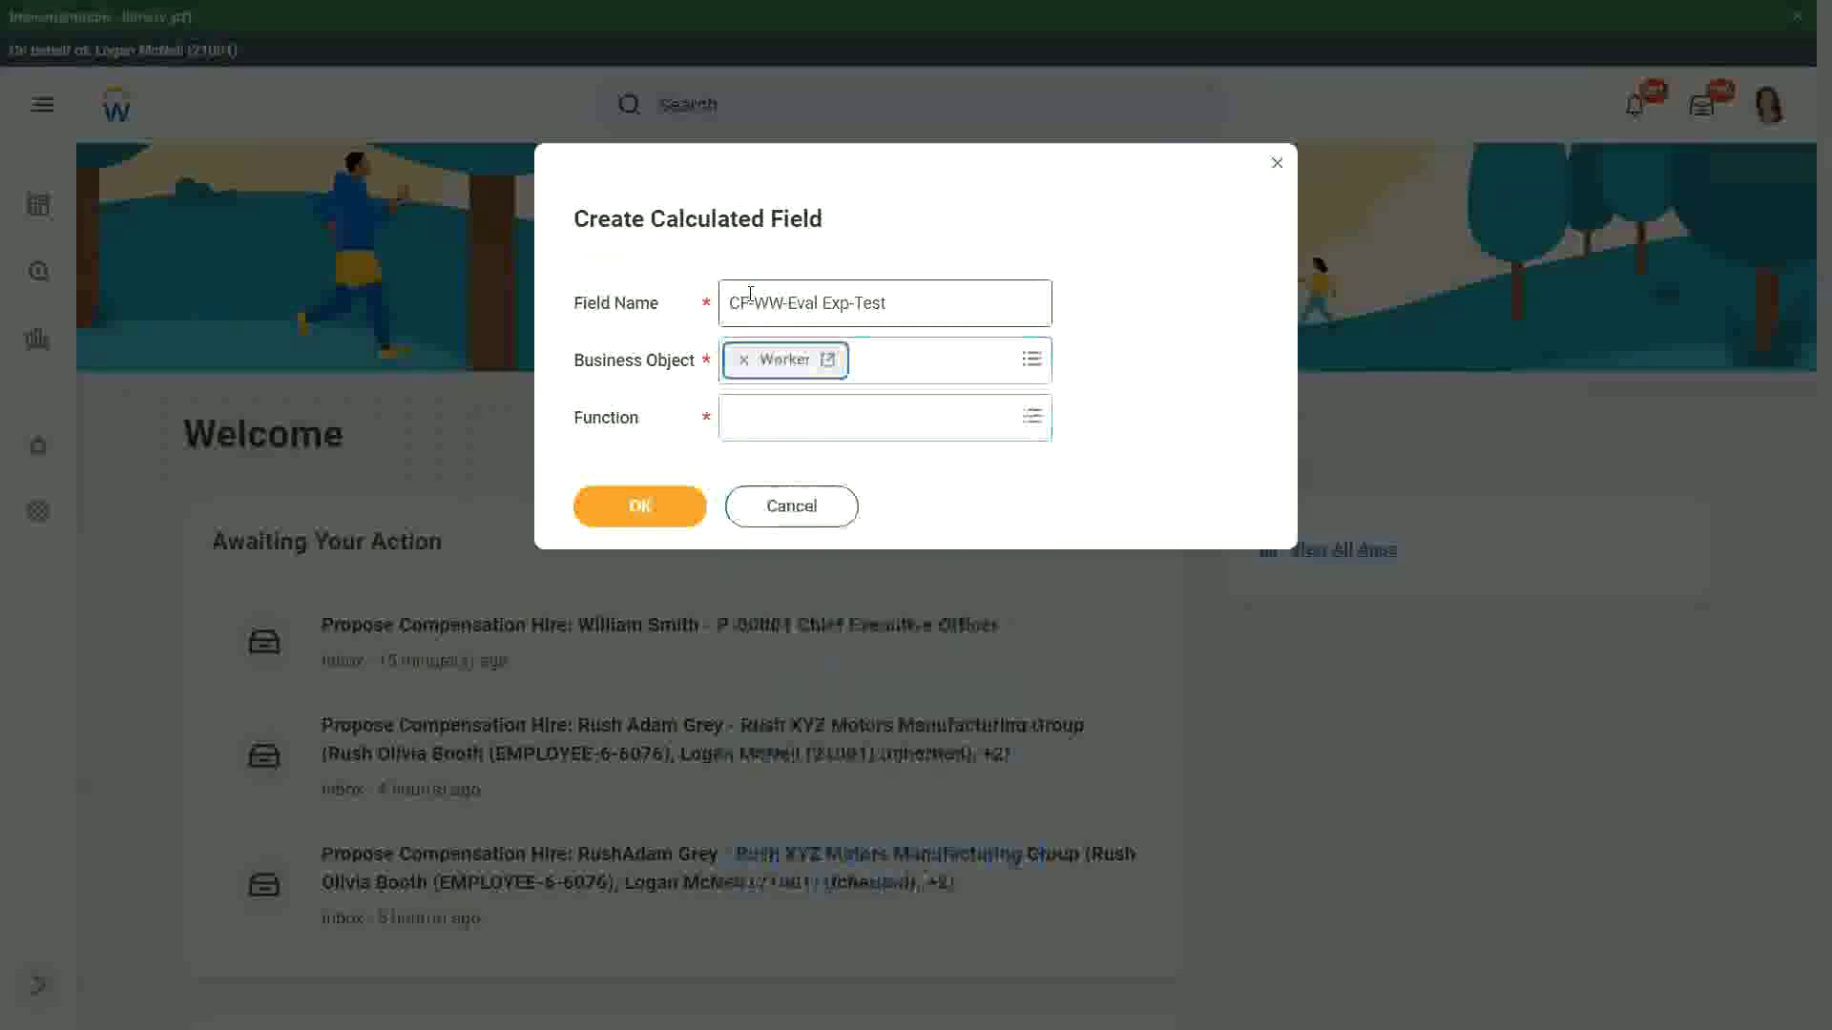
pyautogui.press('Tab')
pyautogui.write('eval')
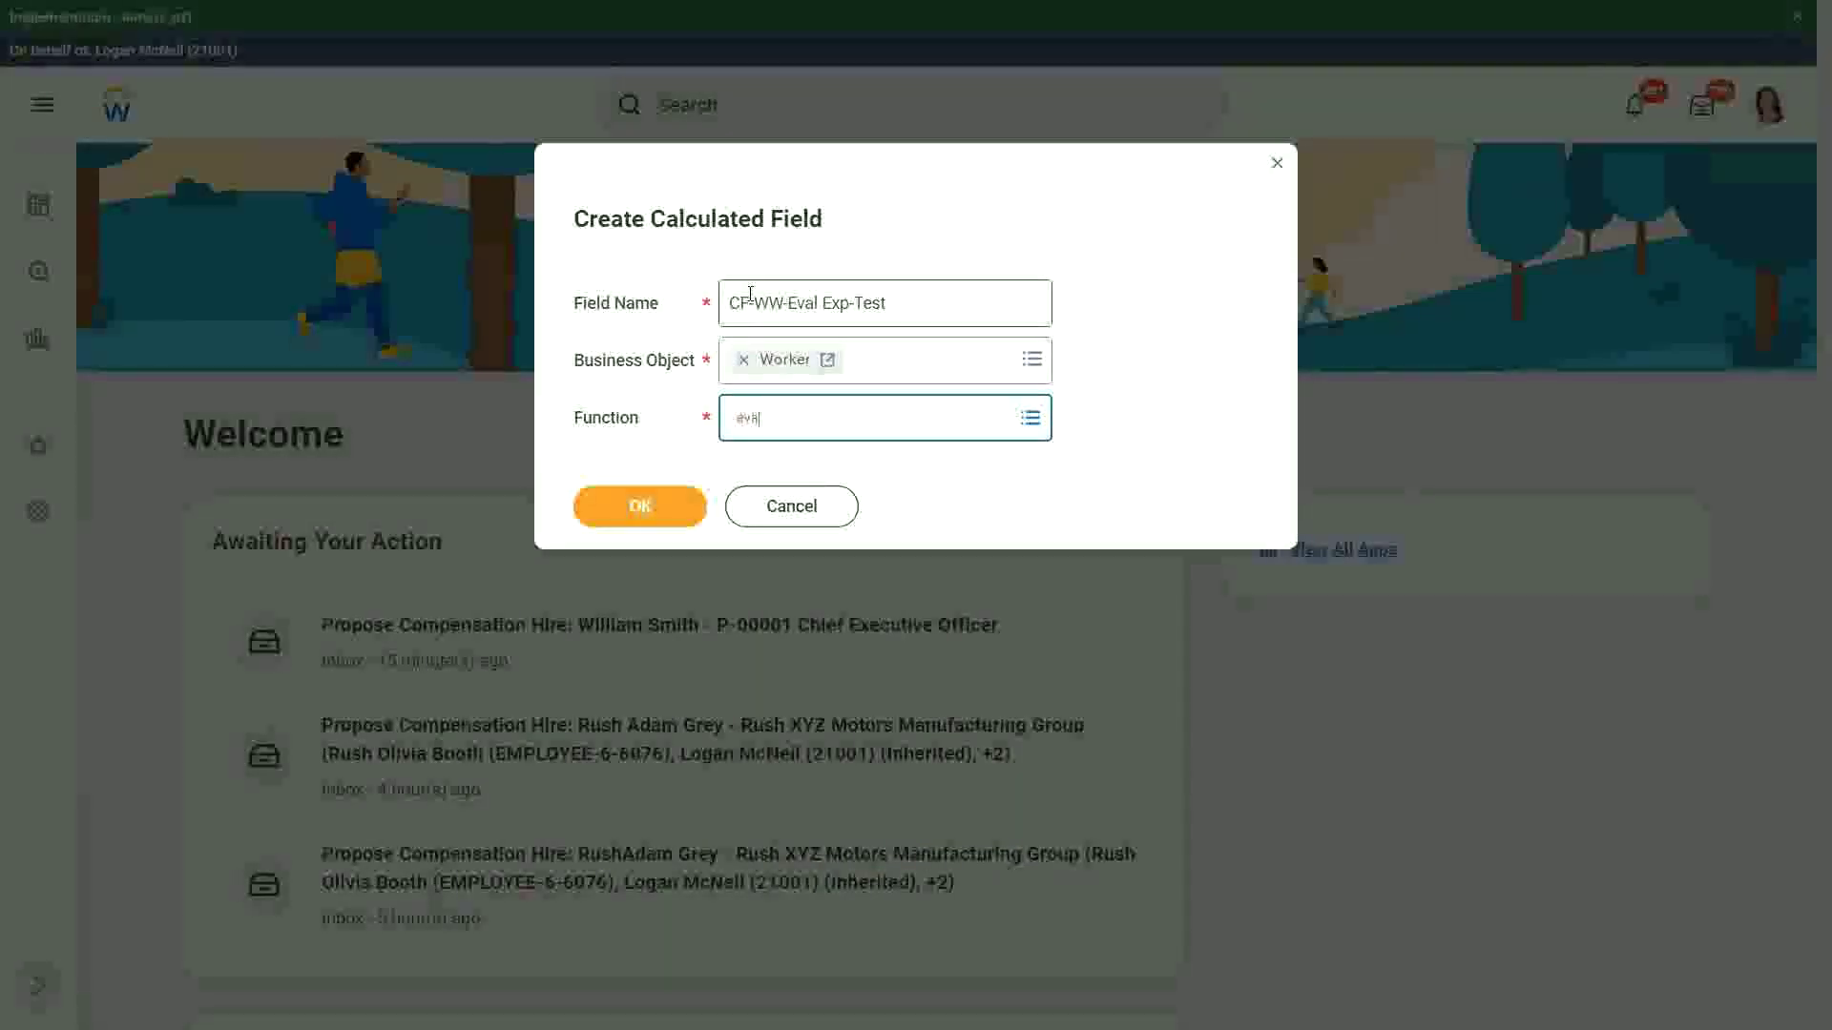
pyautogui.write(' exp')
pyautogui.press('Return')
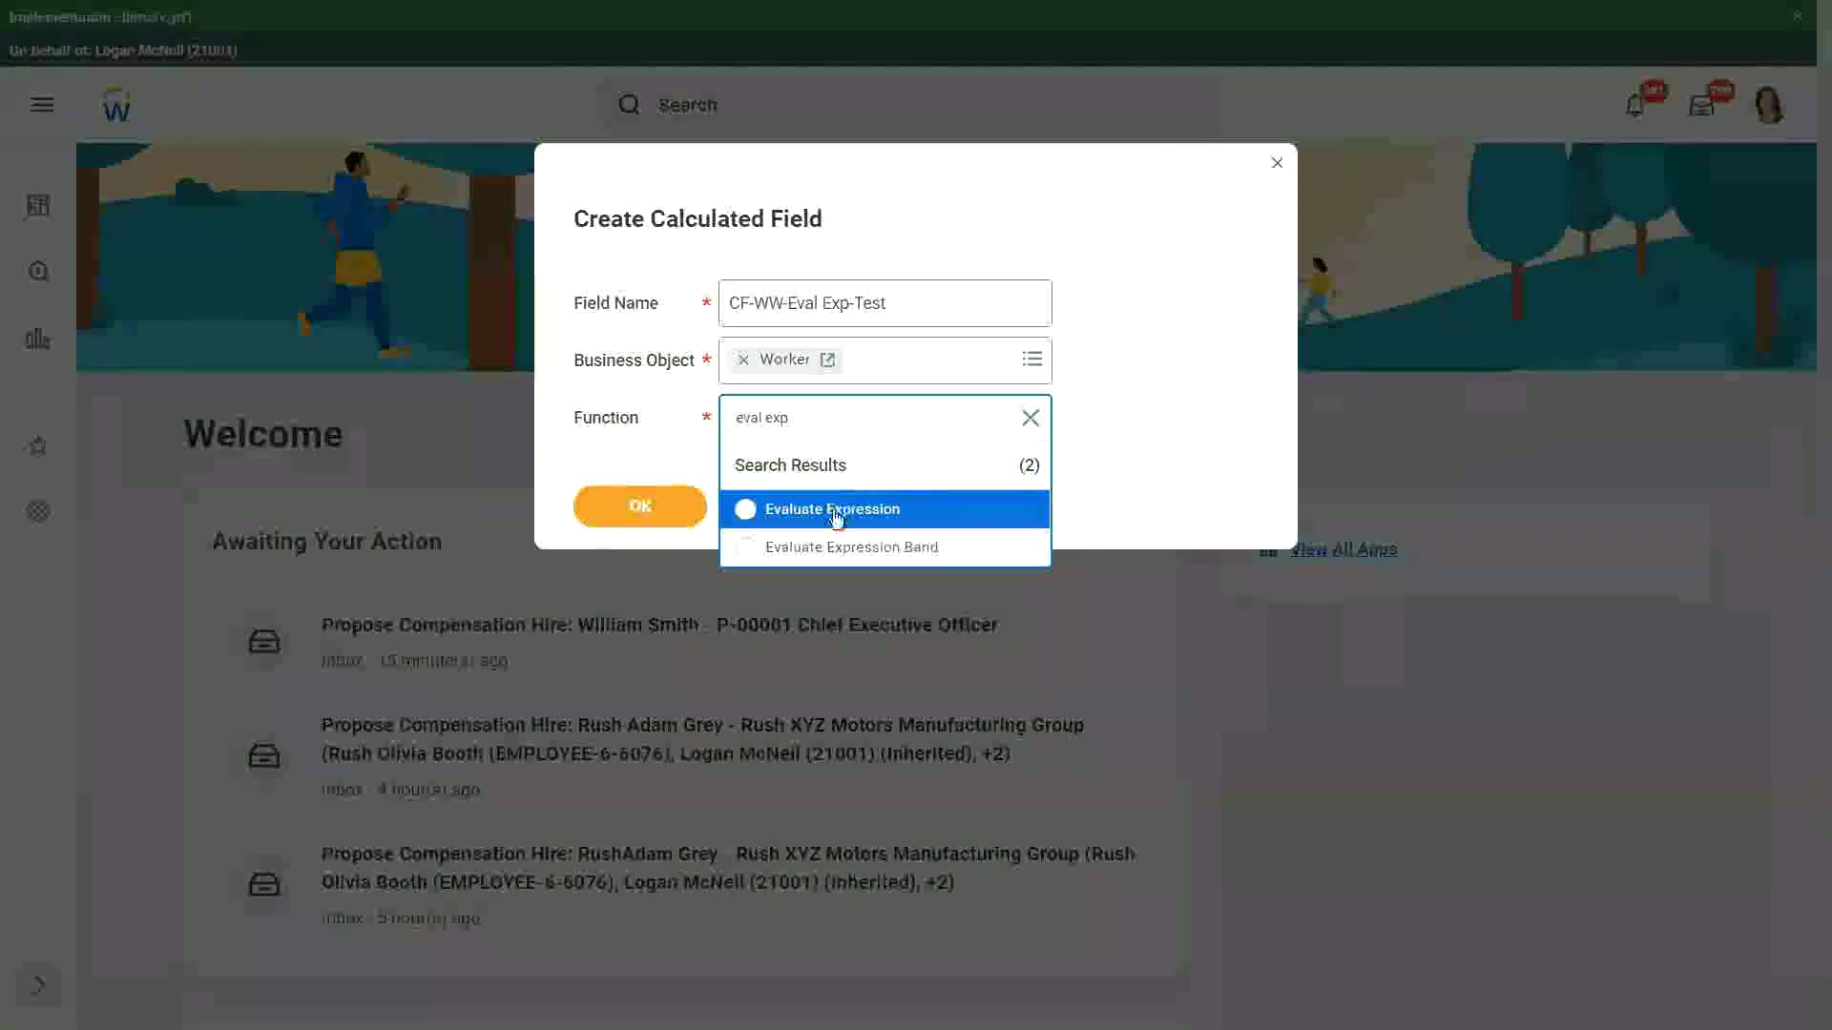
pyautogui.click(836, 518)
pyautogui.click(650, 504)
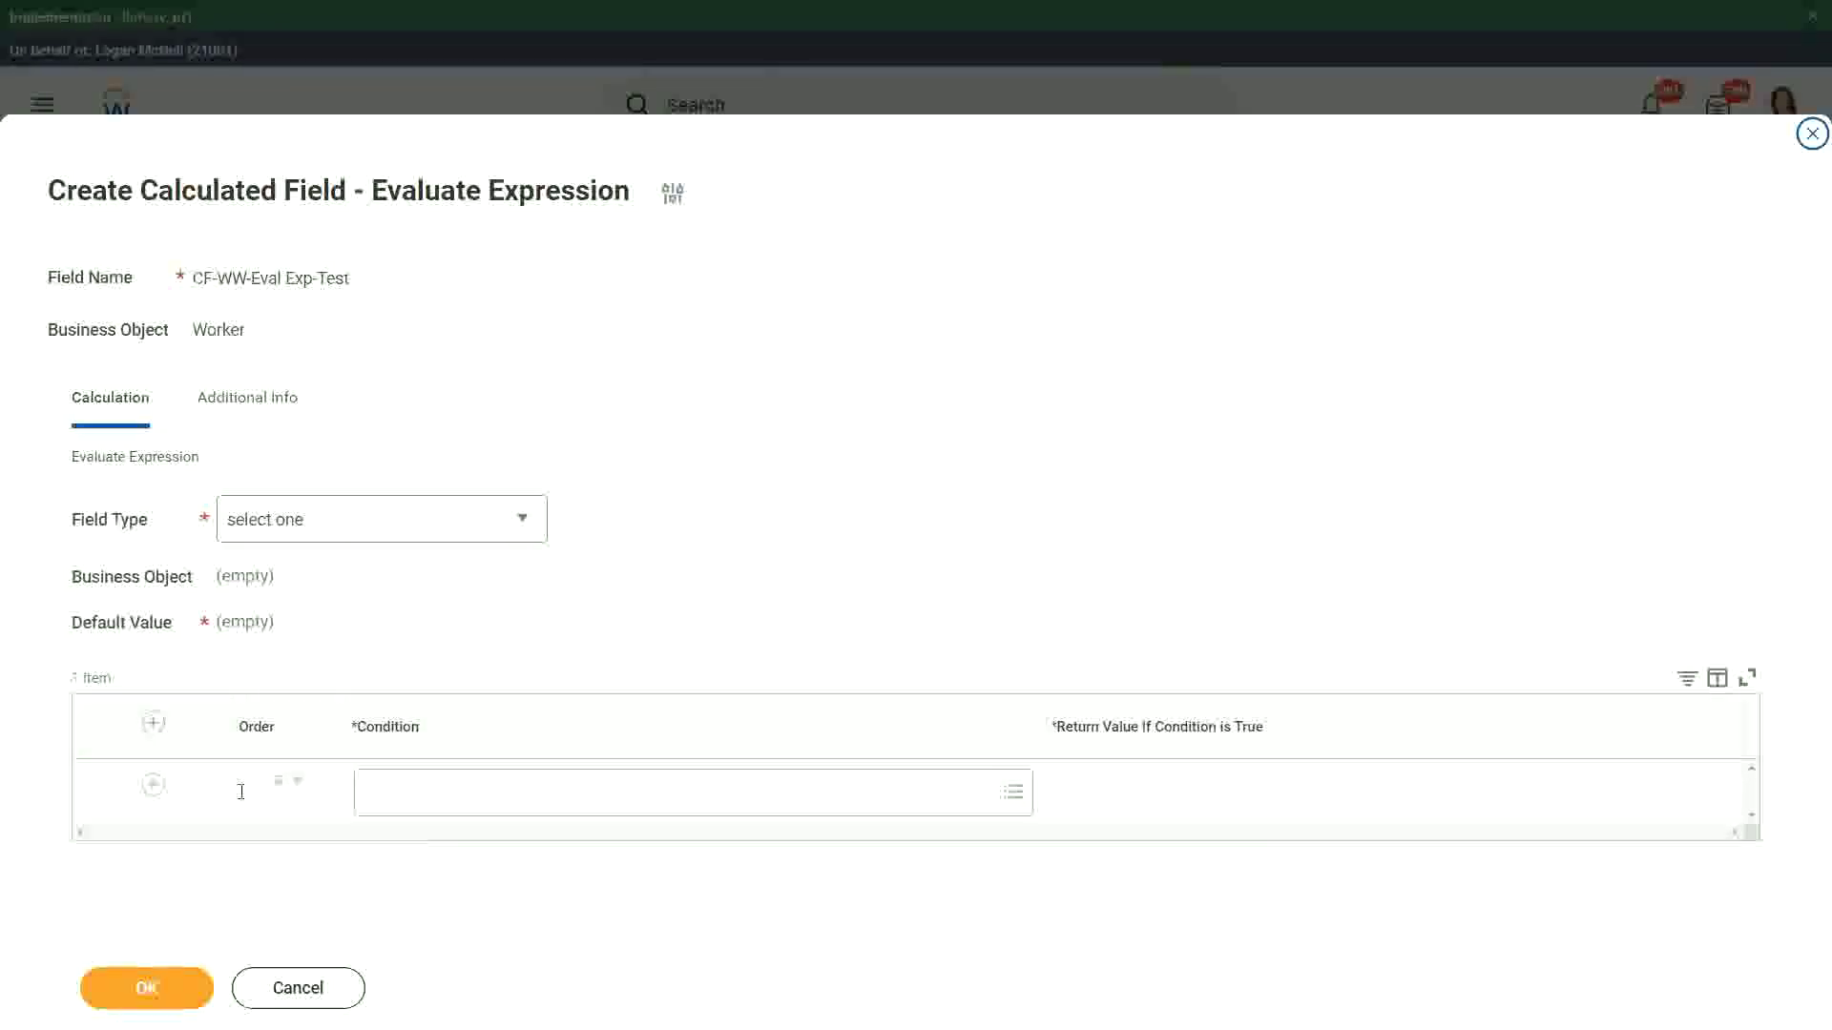
# Step: Place an on-screen text annotation "Boolean or a T/F field" over the first row's Condition field
pyautogui.click(413, 785)
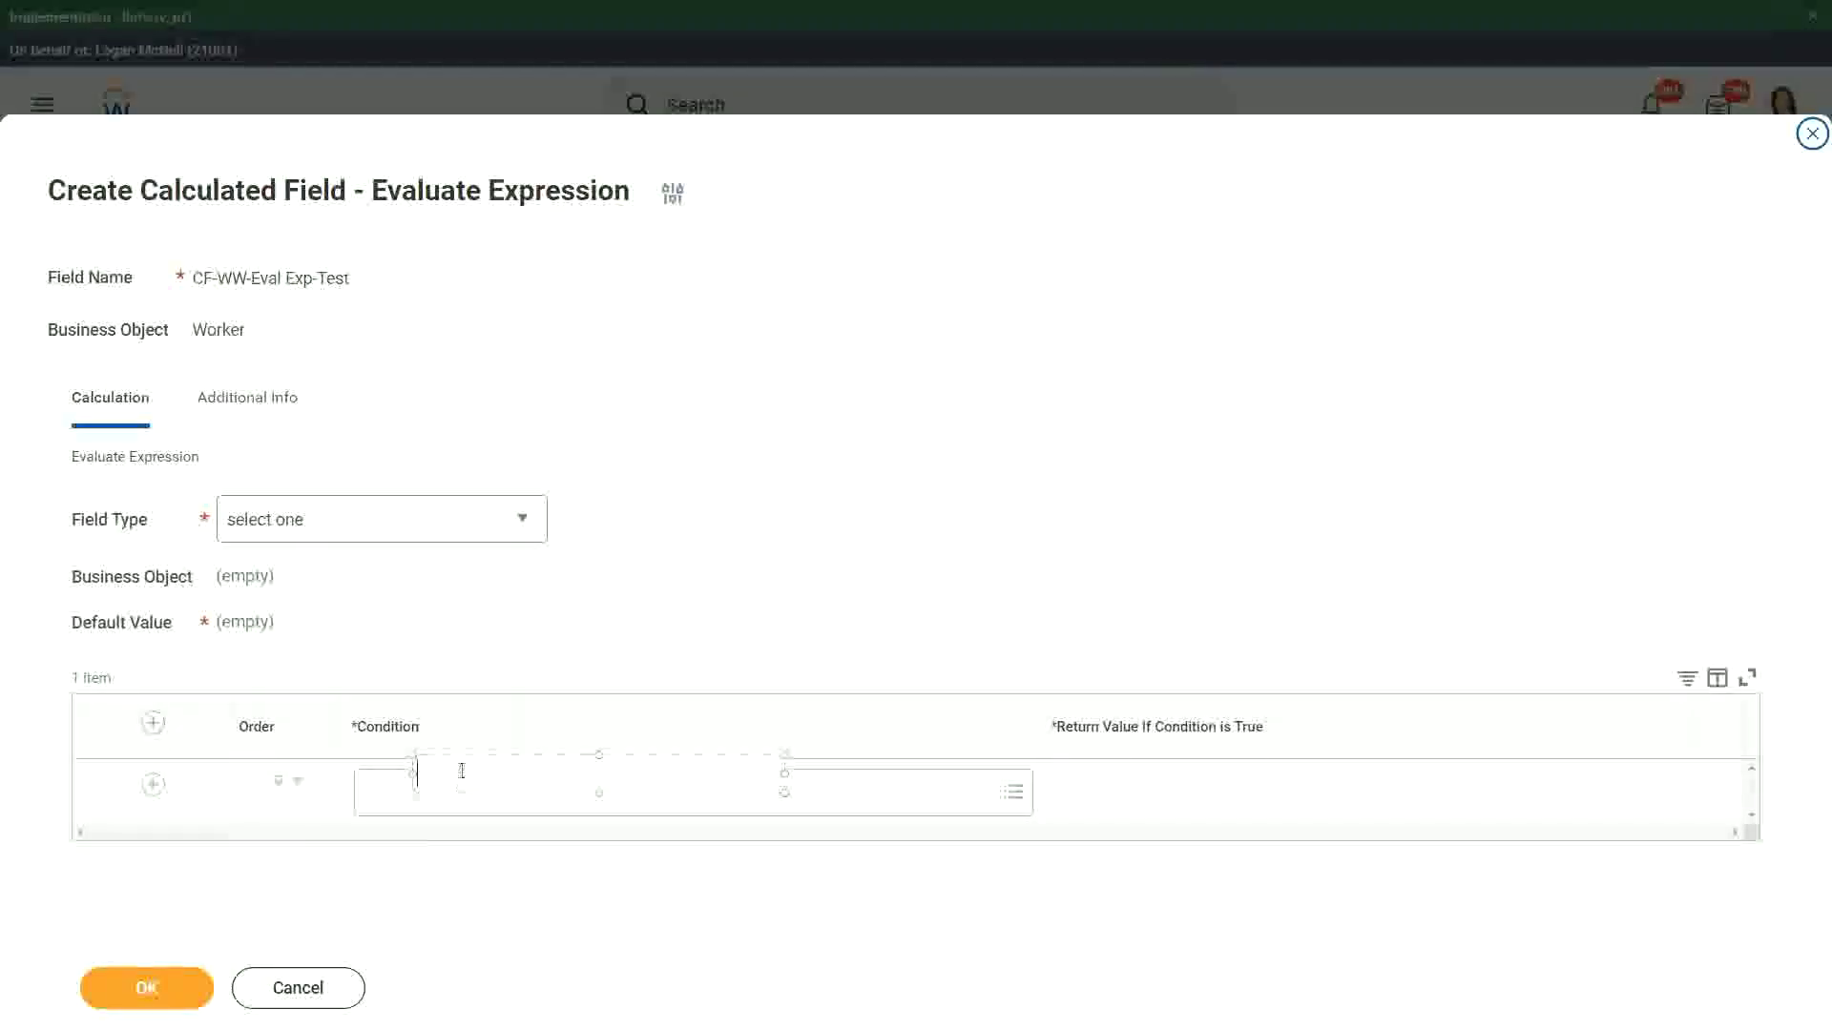
pyautogui.moveTo(474, 749)
pyautogui.mouseDown()
pyautogui.moveTo(458, 773)
pyautogui.moveTo(420, 764)
pyautogui.mouseUp()
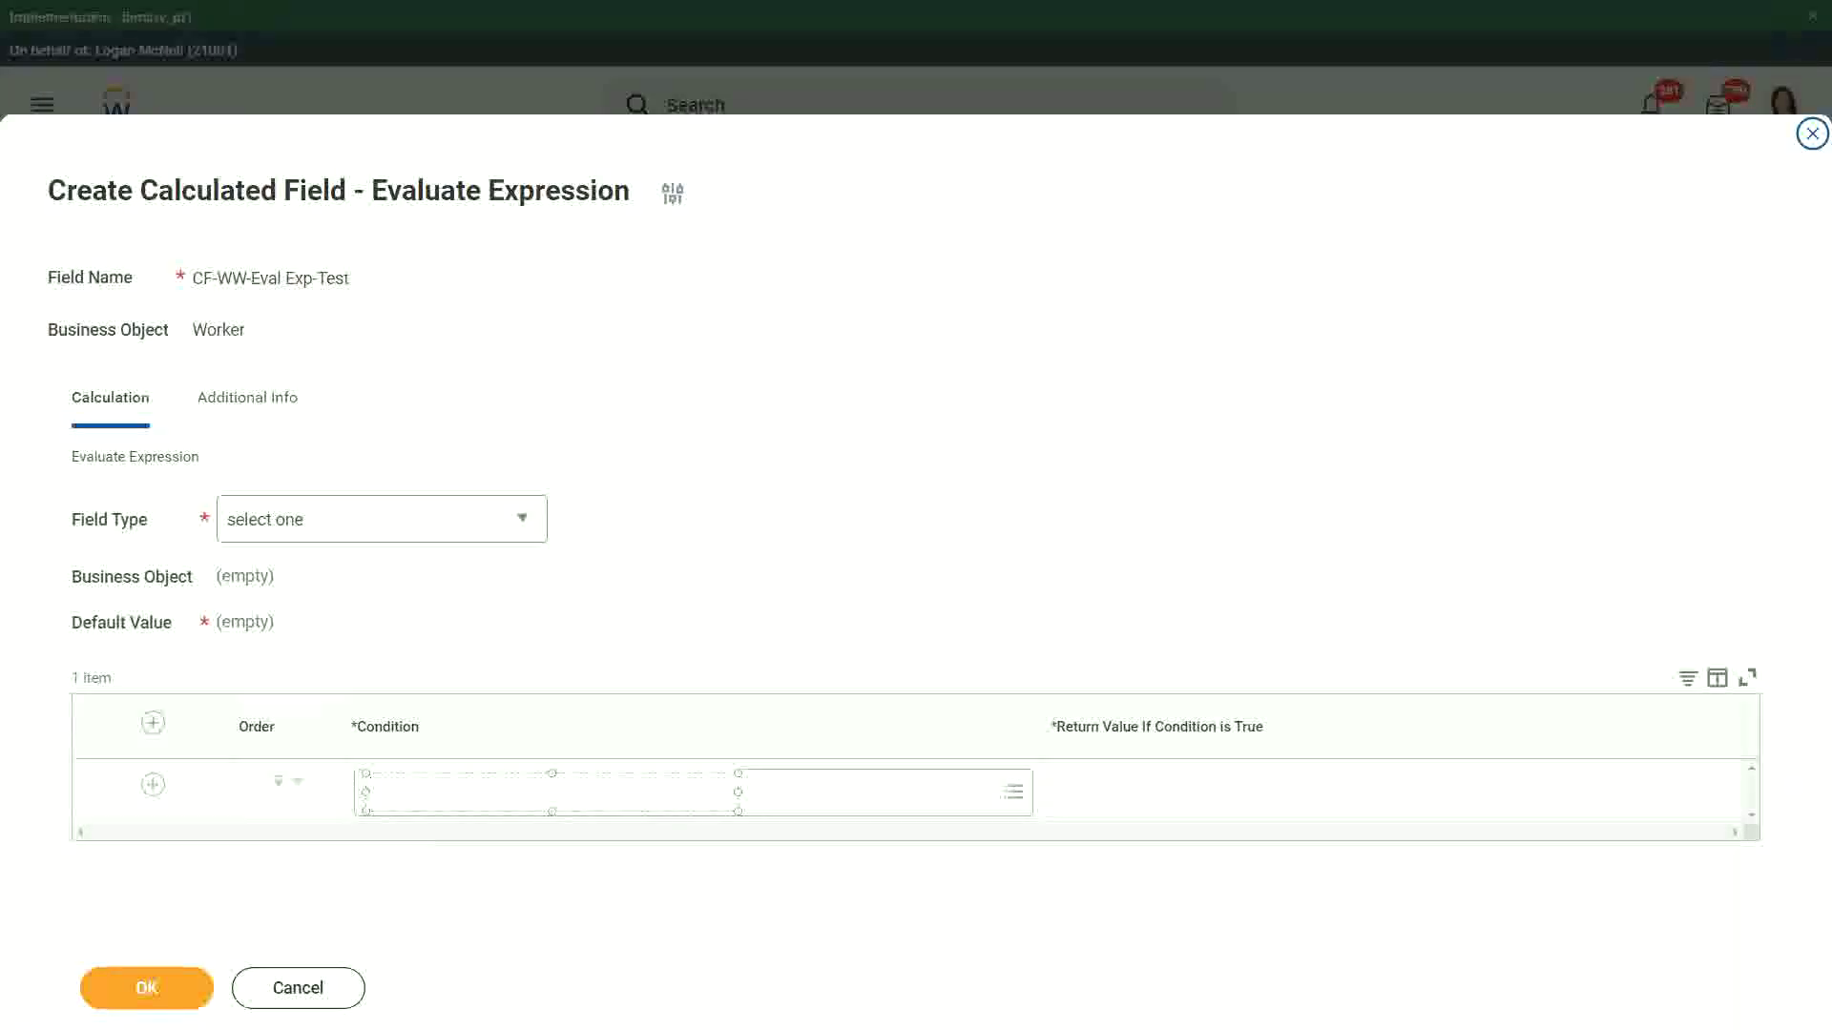
pyautogui.write('Boolean')
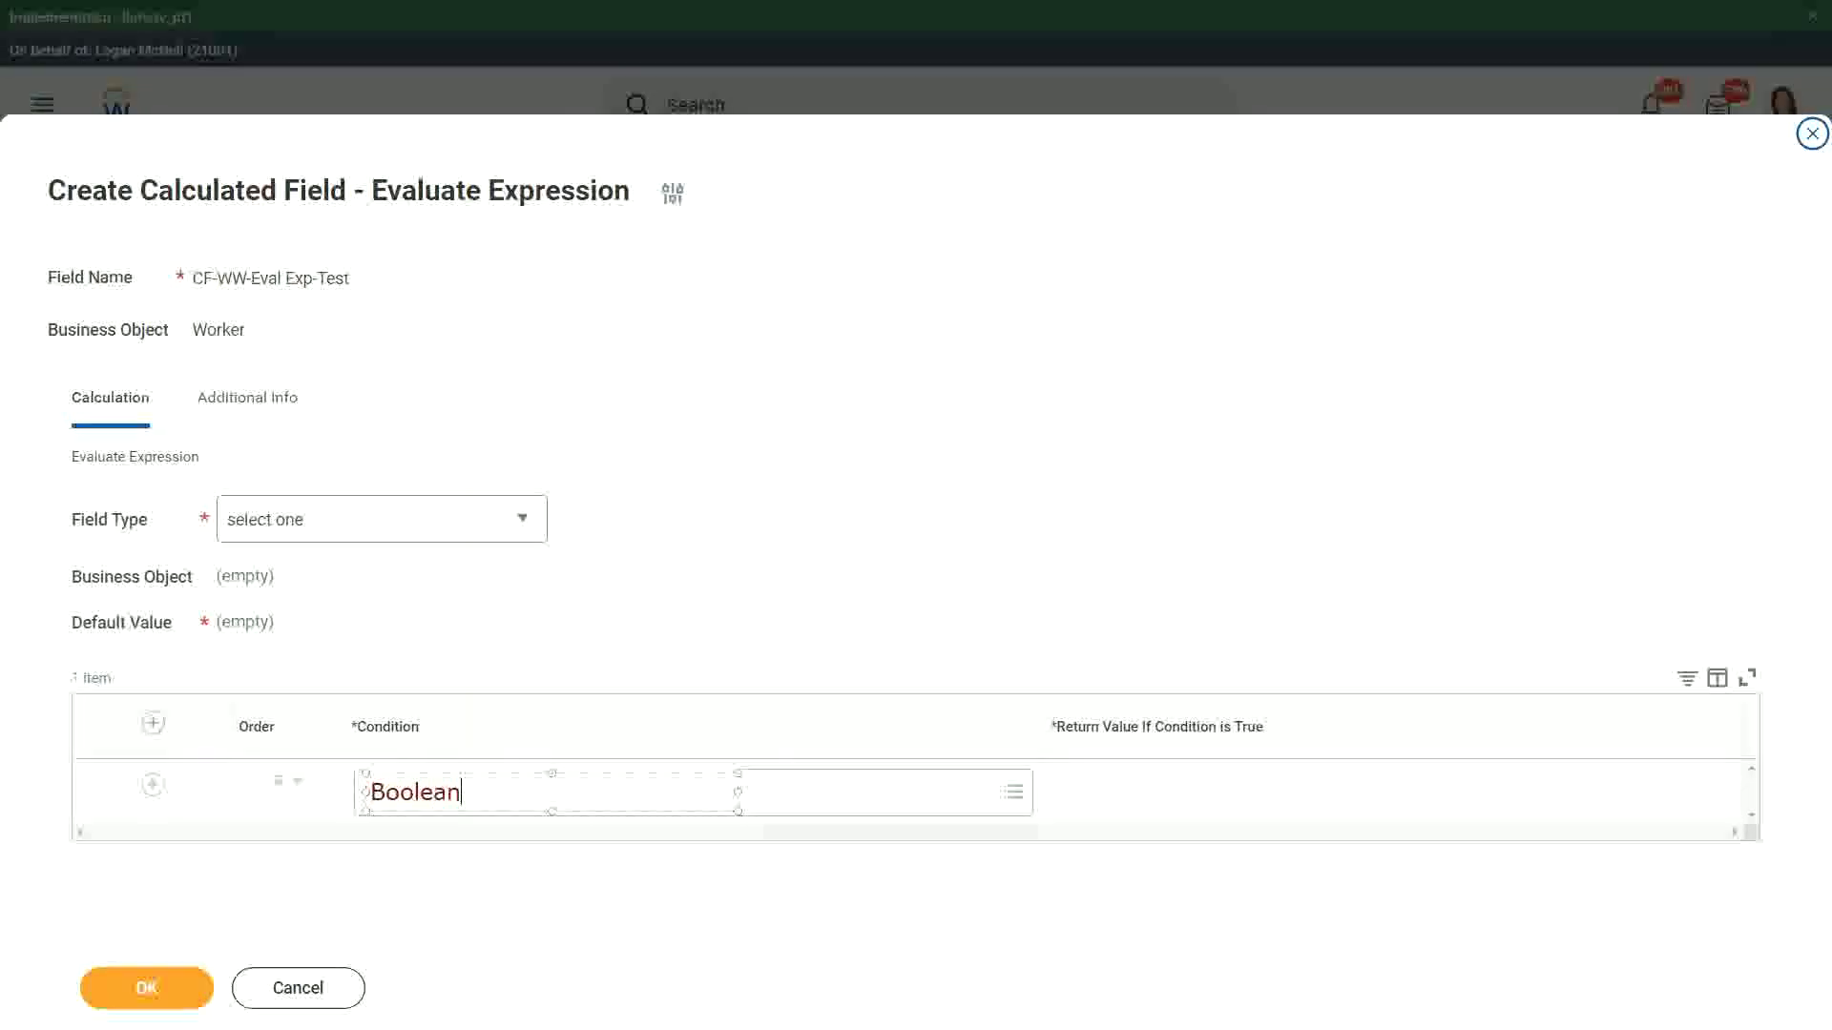
pyautogui.write(' or a T')
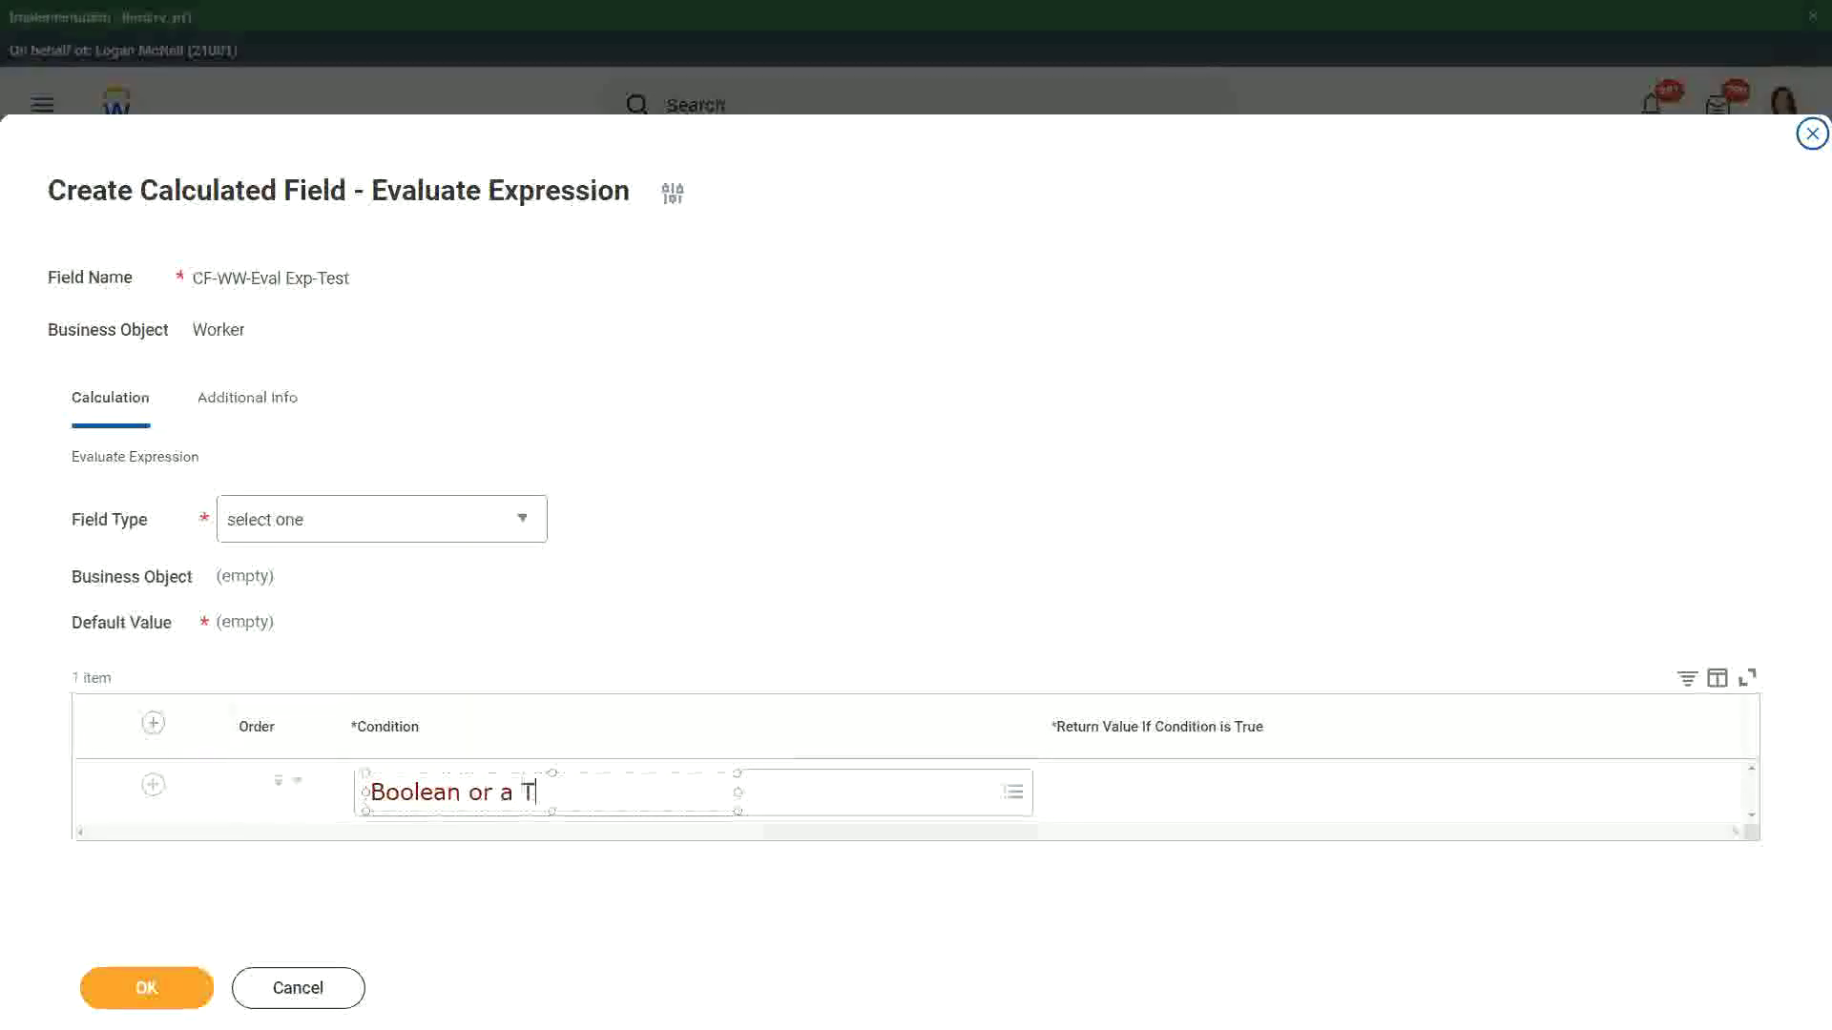
pyautogui.write('/F field')
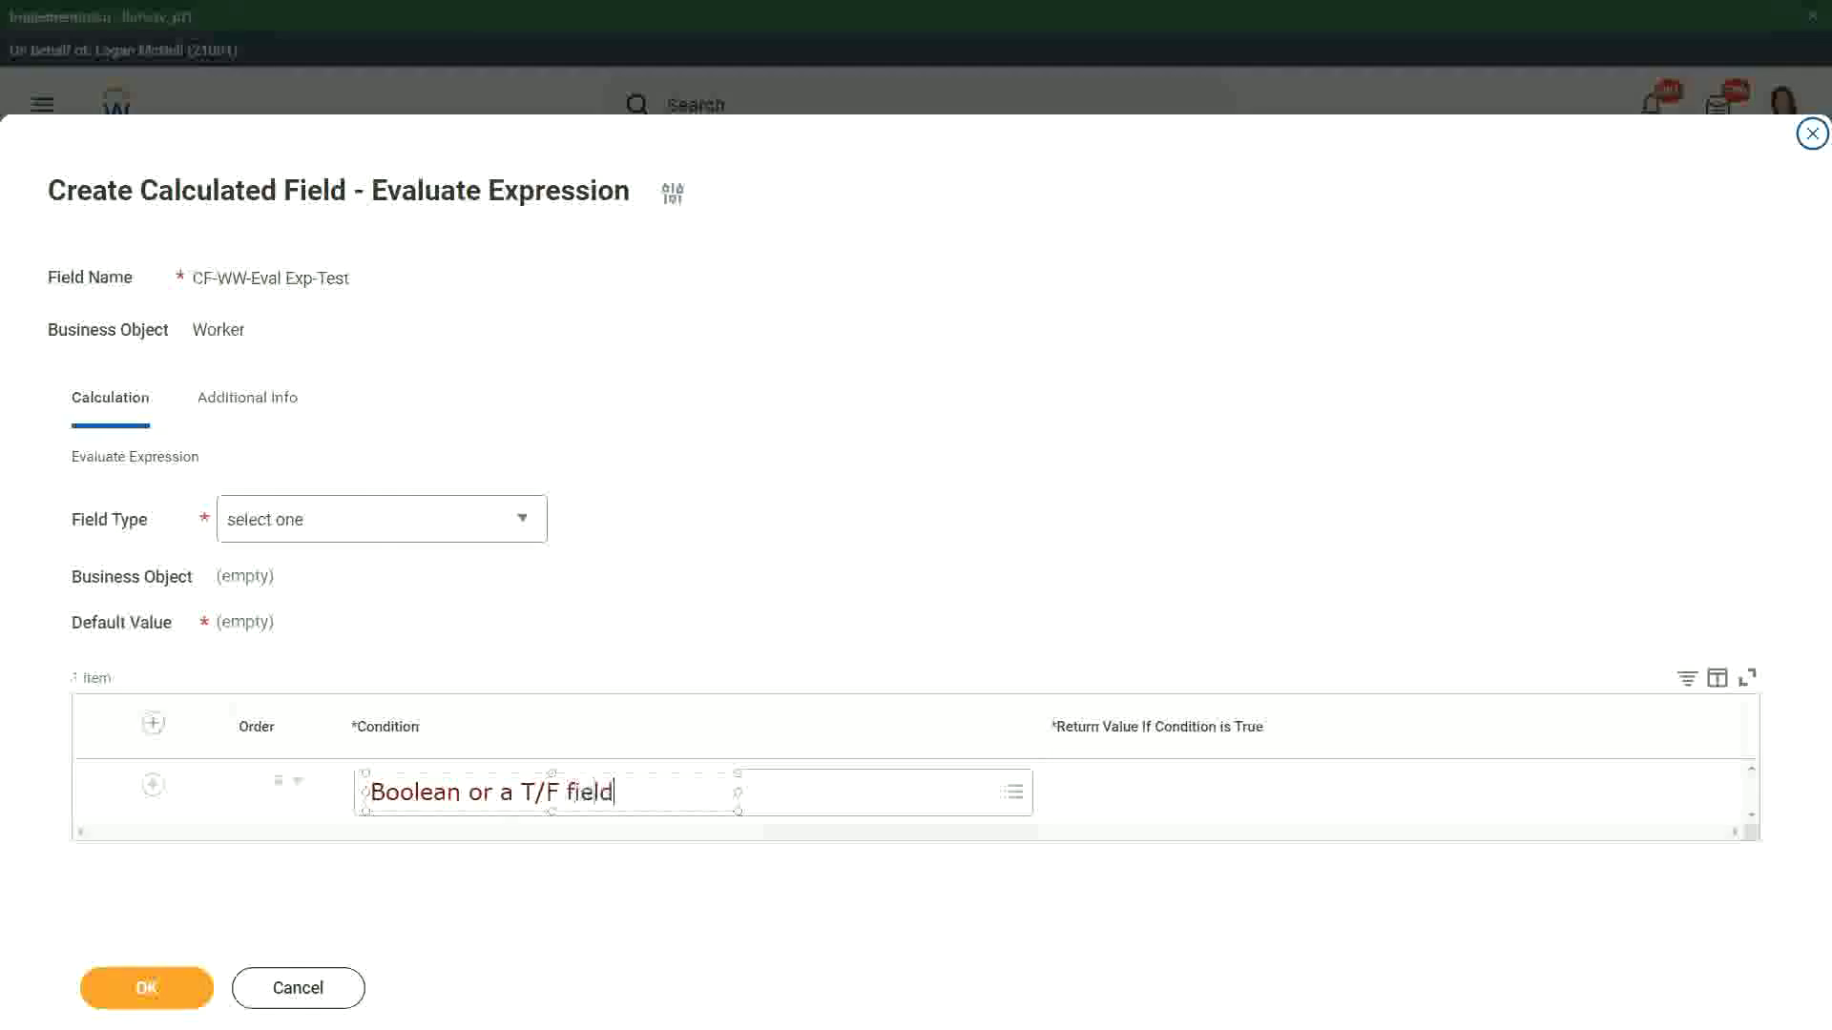
pyautogui.click(646, 601)
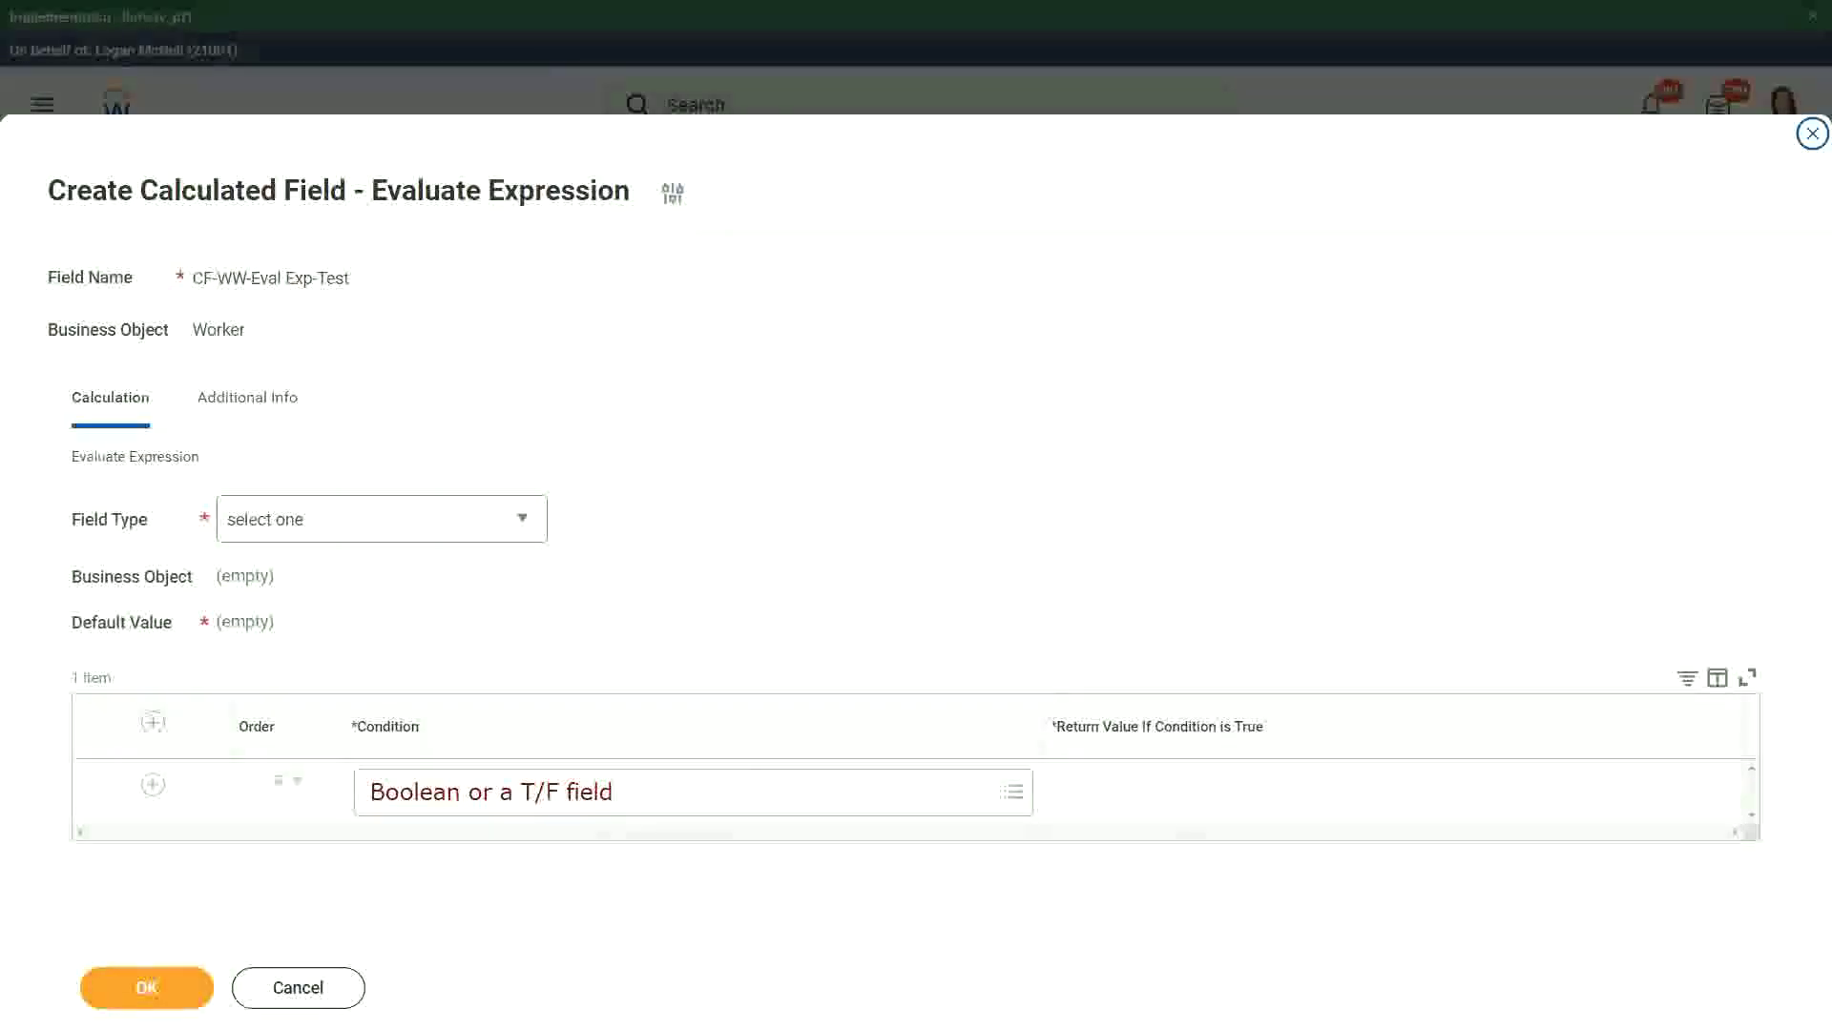
# Step: Annotate the first row's Return Value If Condition is True cell with "Another Calc Field that gives the result" on one line
pyautogui.click(1069, 794)
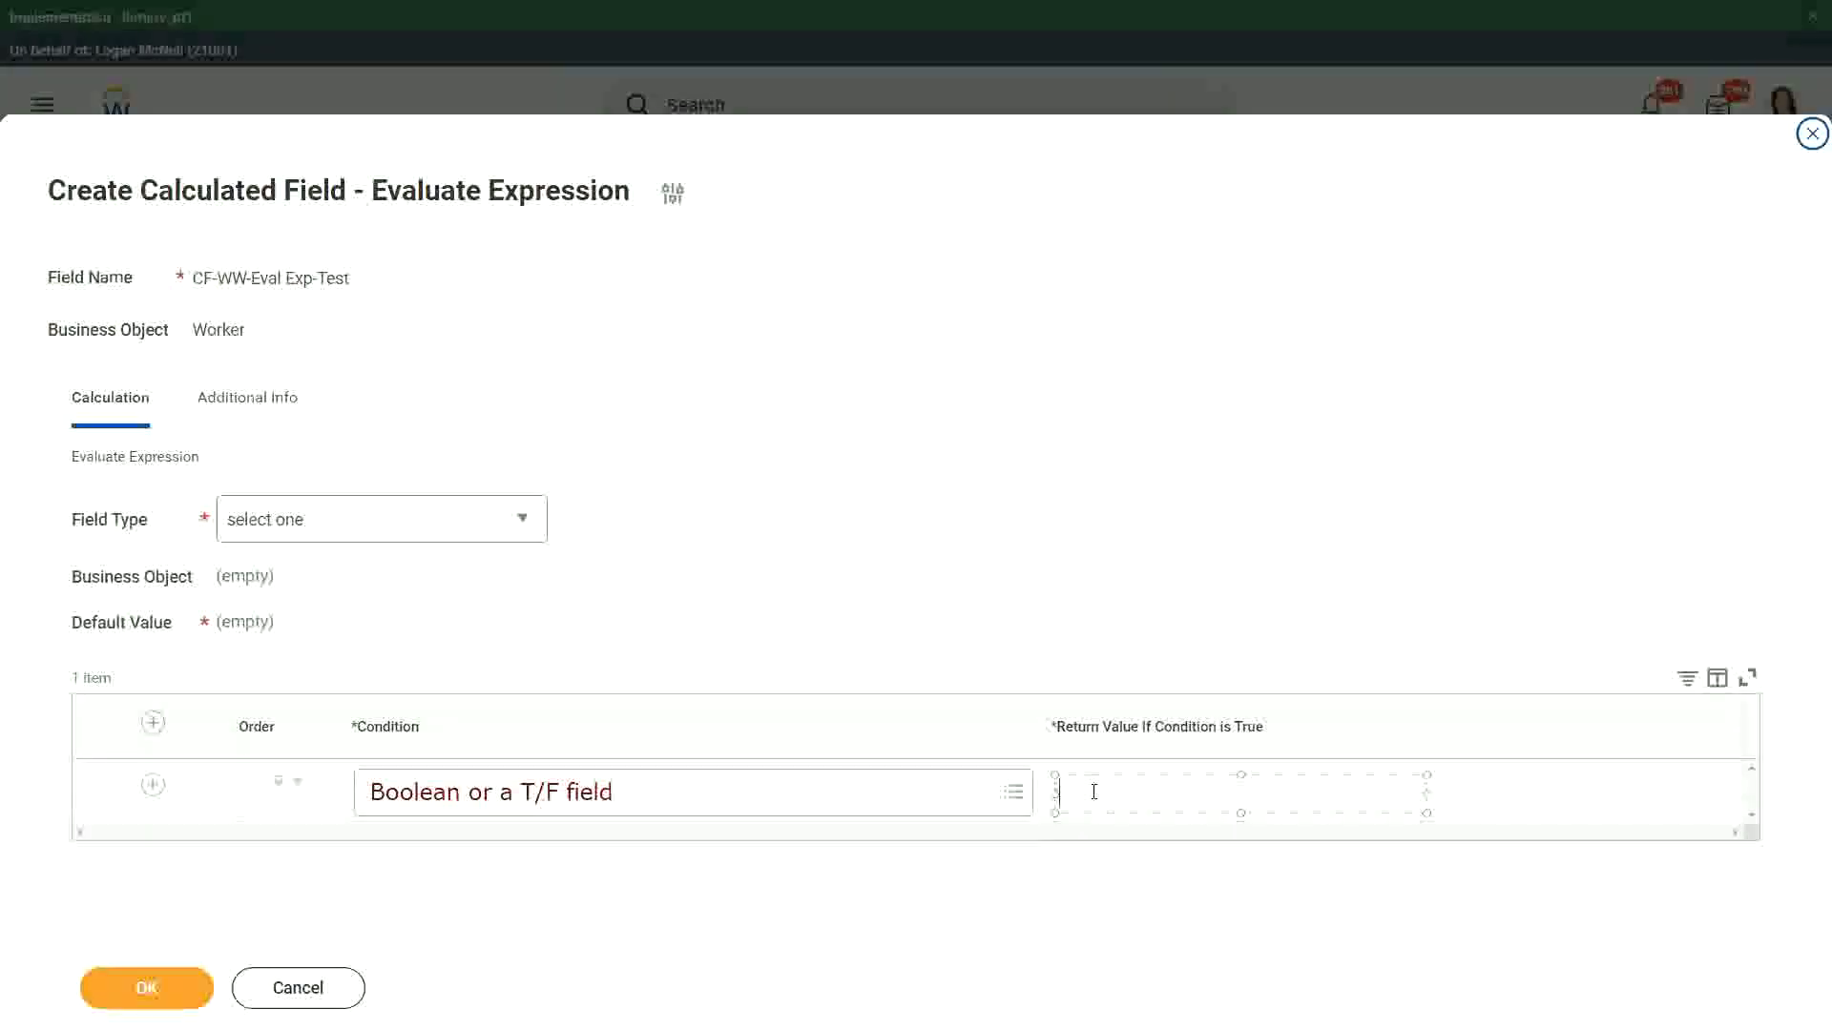
pyautogui.write('An')
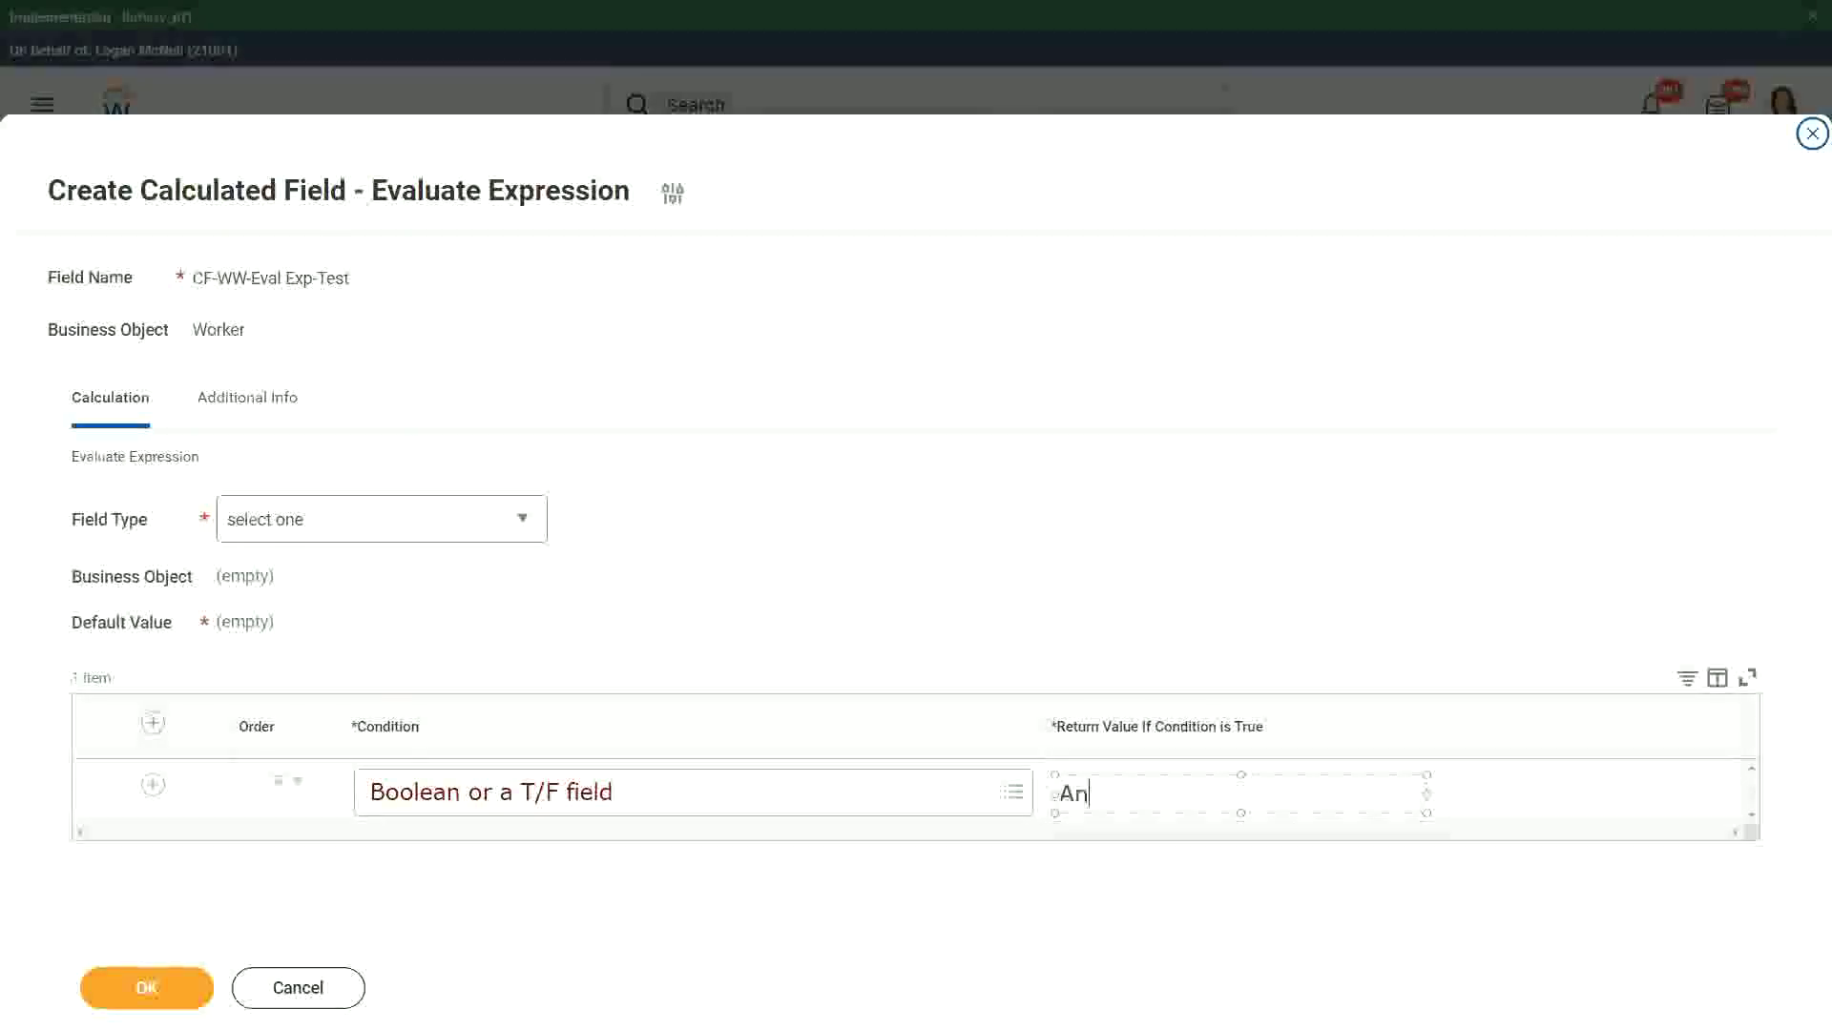
pyautogui.write('other Calc Field tha')
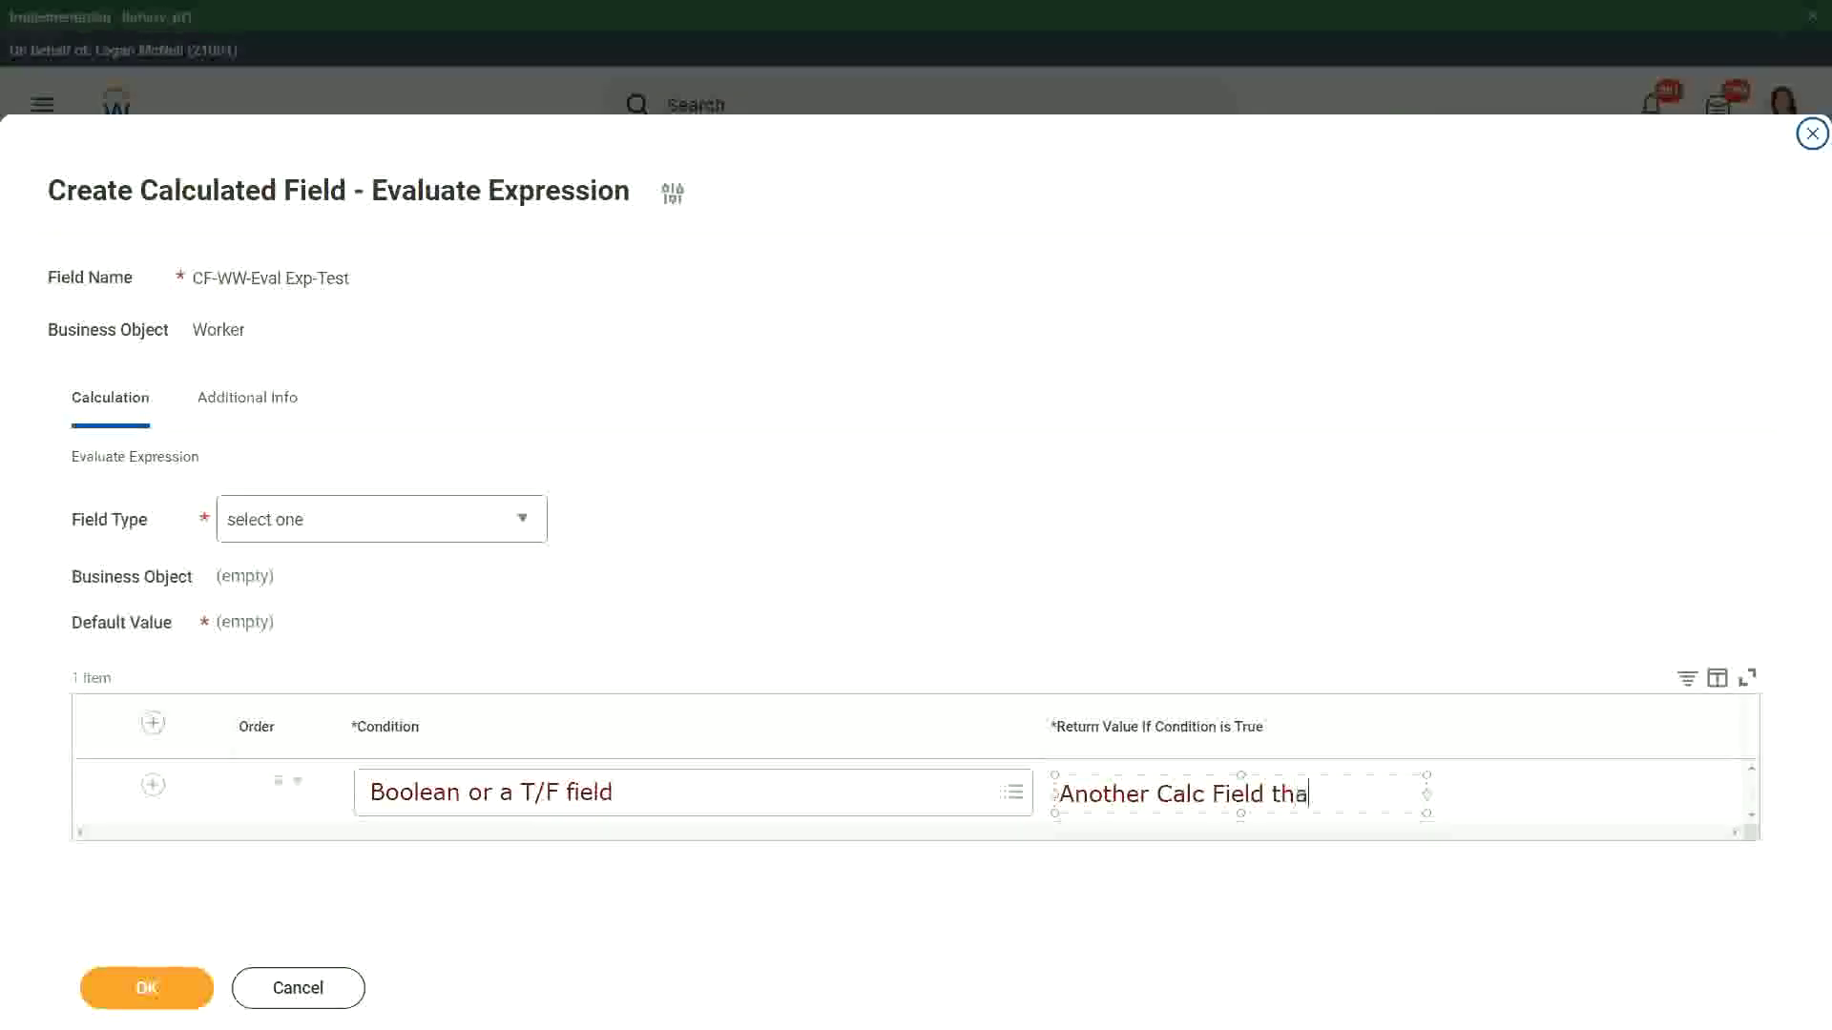
pyautogui.write('t gives the result')
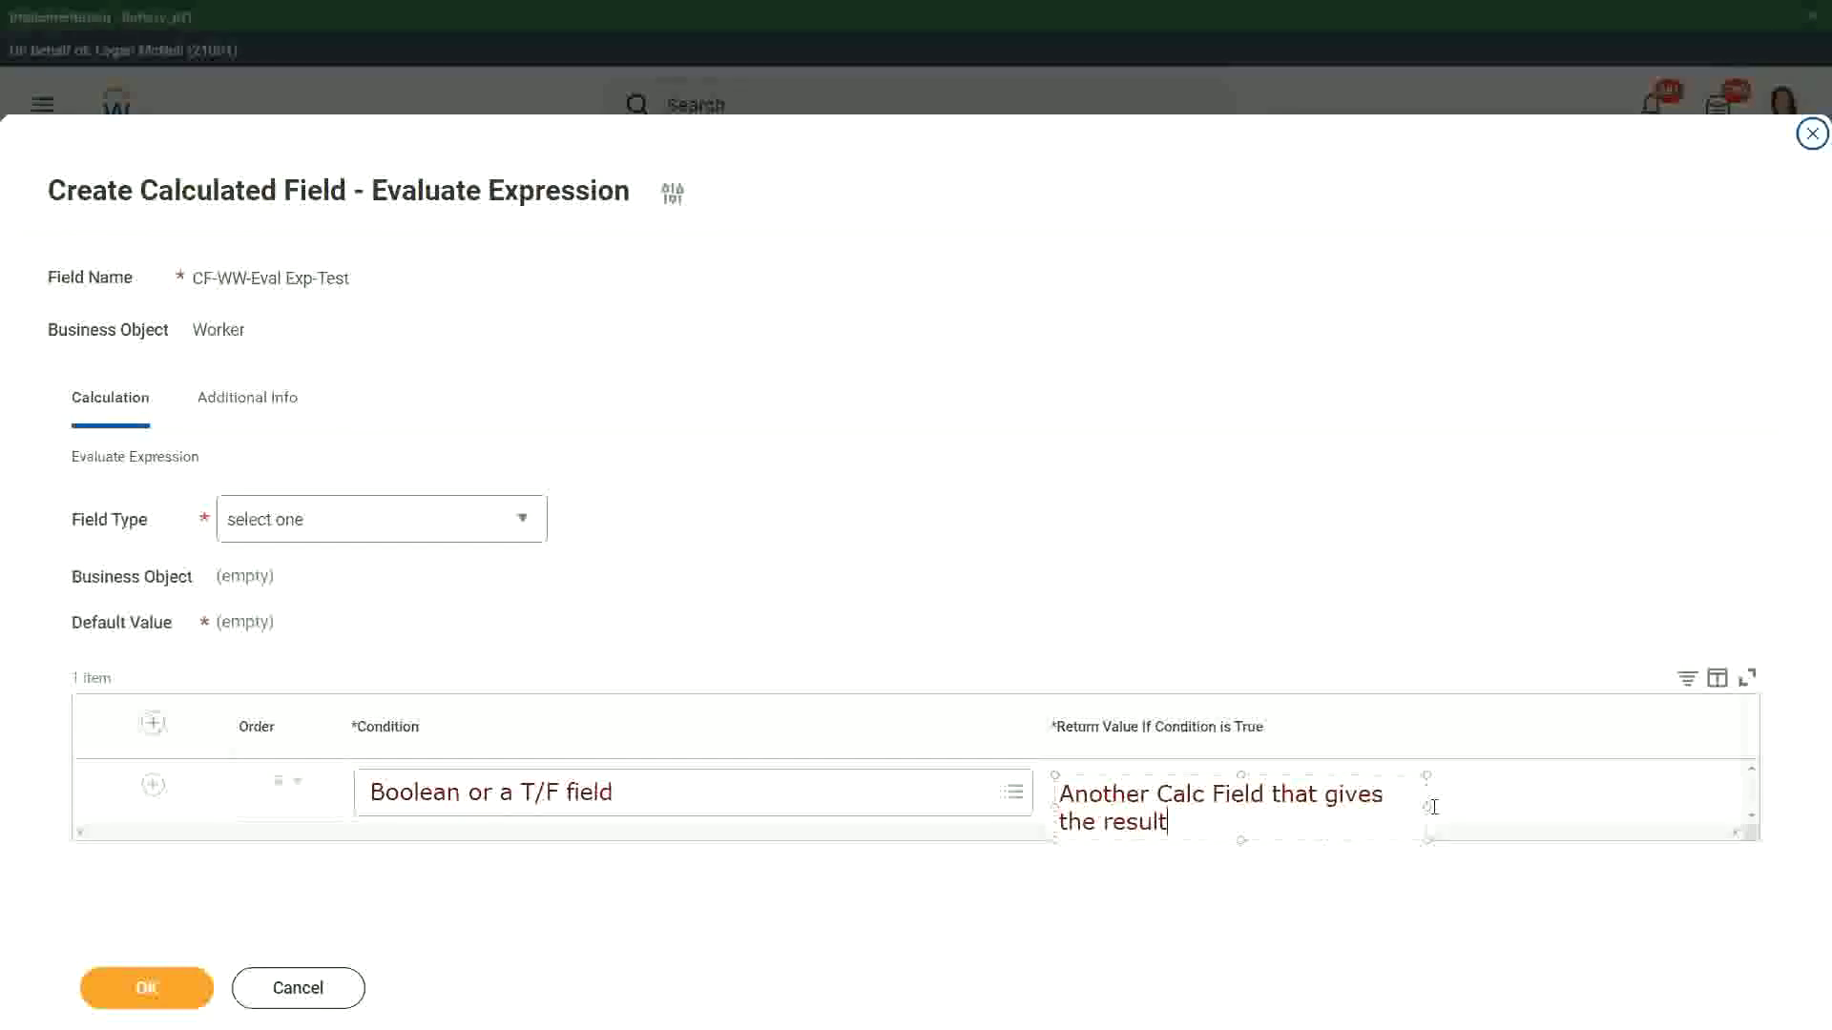
pyautogui.moveTo(1428, 807); pyautogui.dragTo(1610, 790)
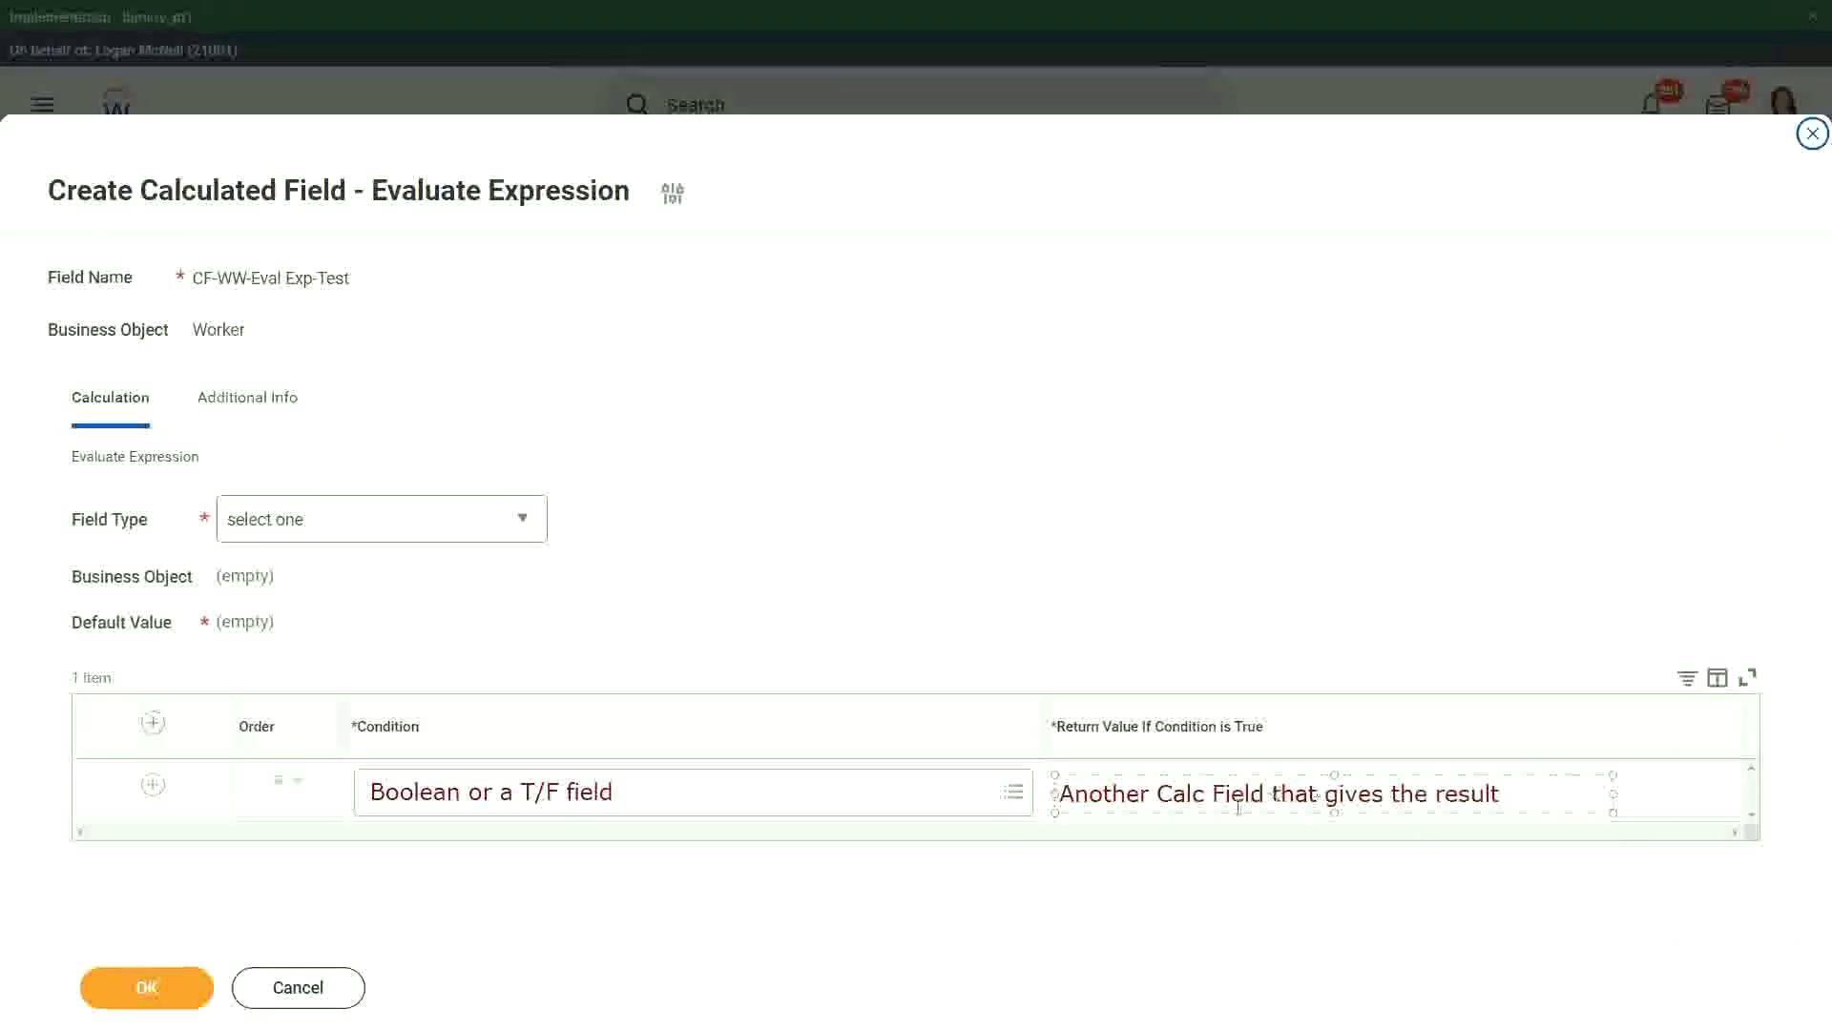
pyautogui.click(1023, 887)
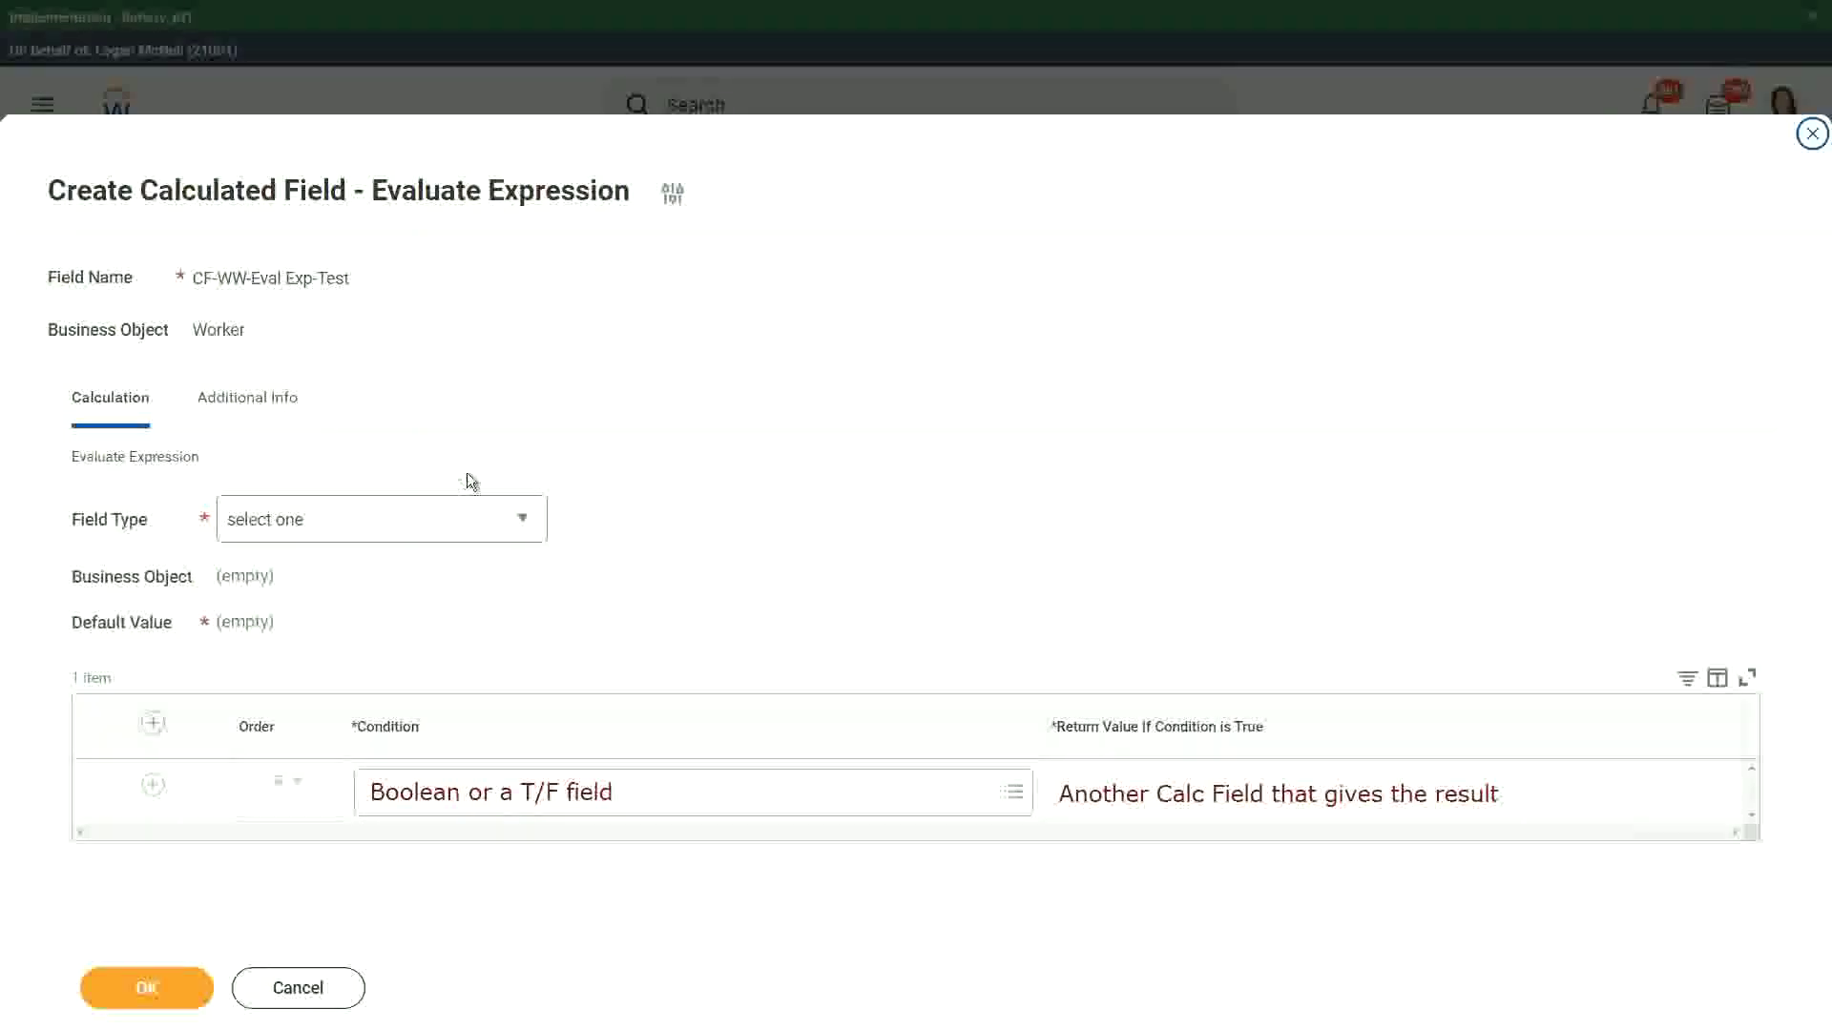
# Step: Set the calculated field's Field Type to Text
pyautogui.click(525, 518)
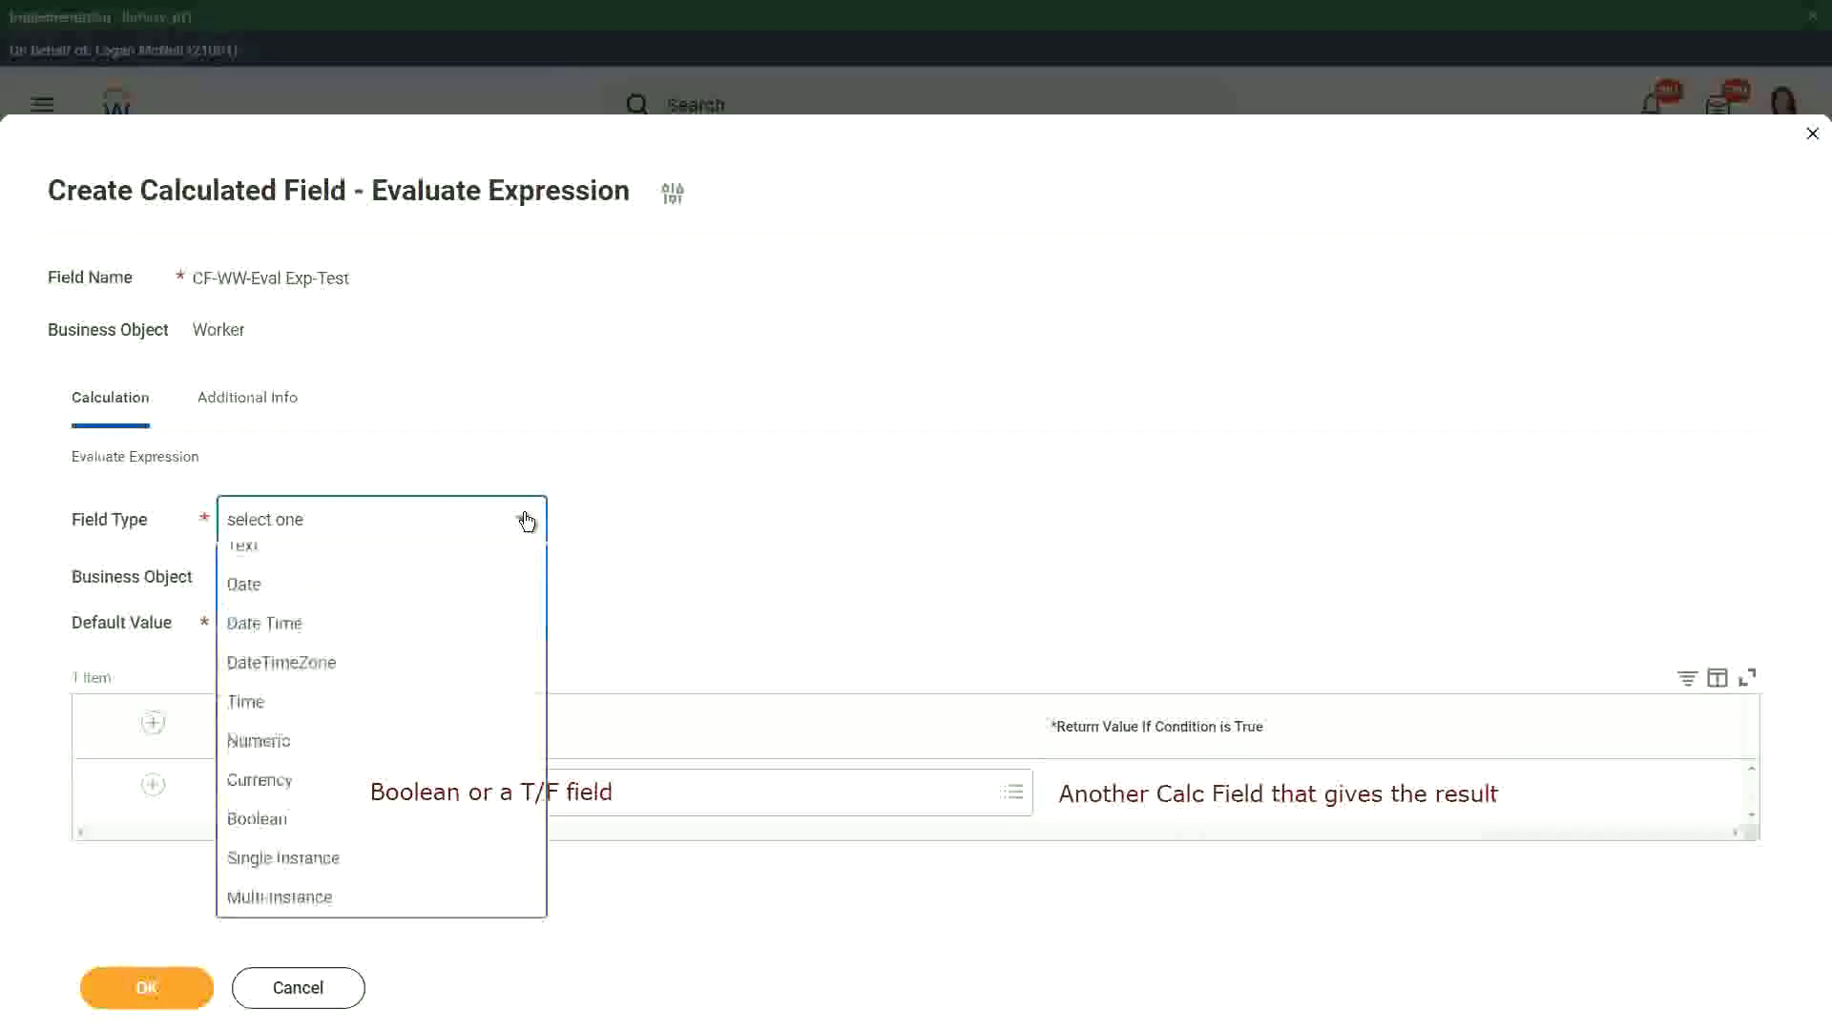
pyautogui.click(526, 520)
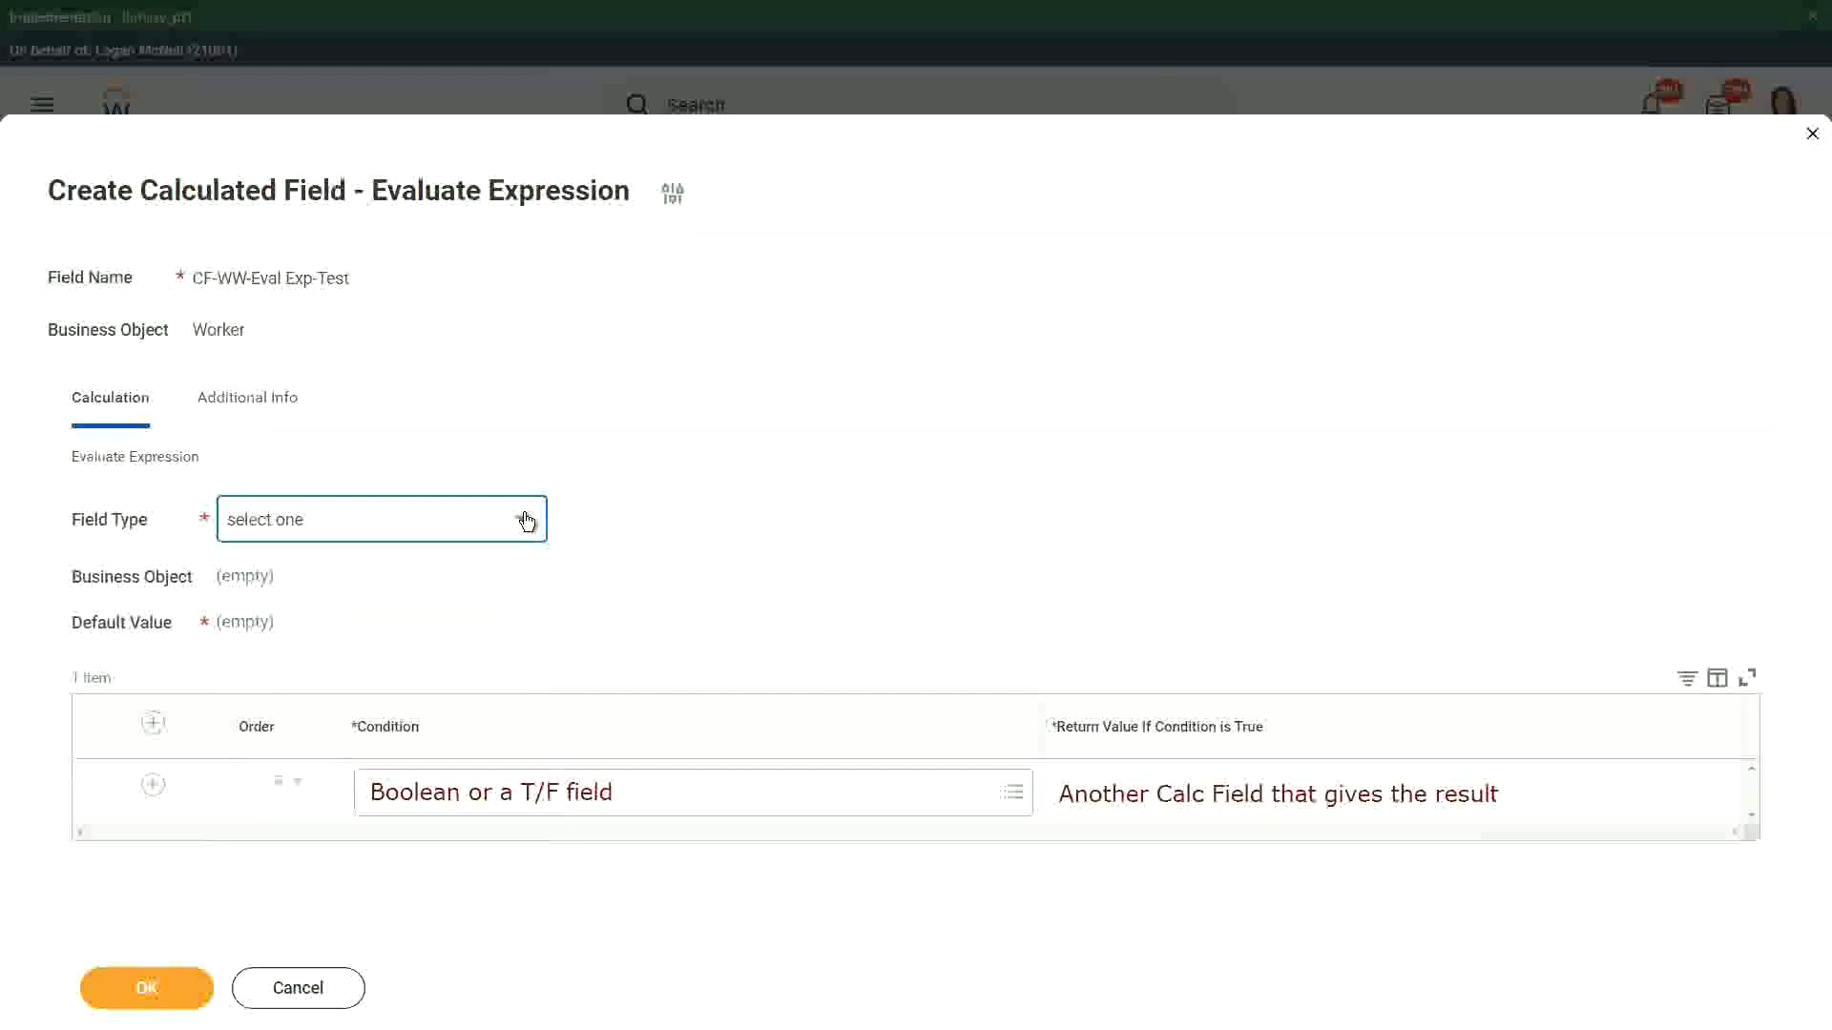
pyautogui.click(526, 520)
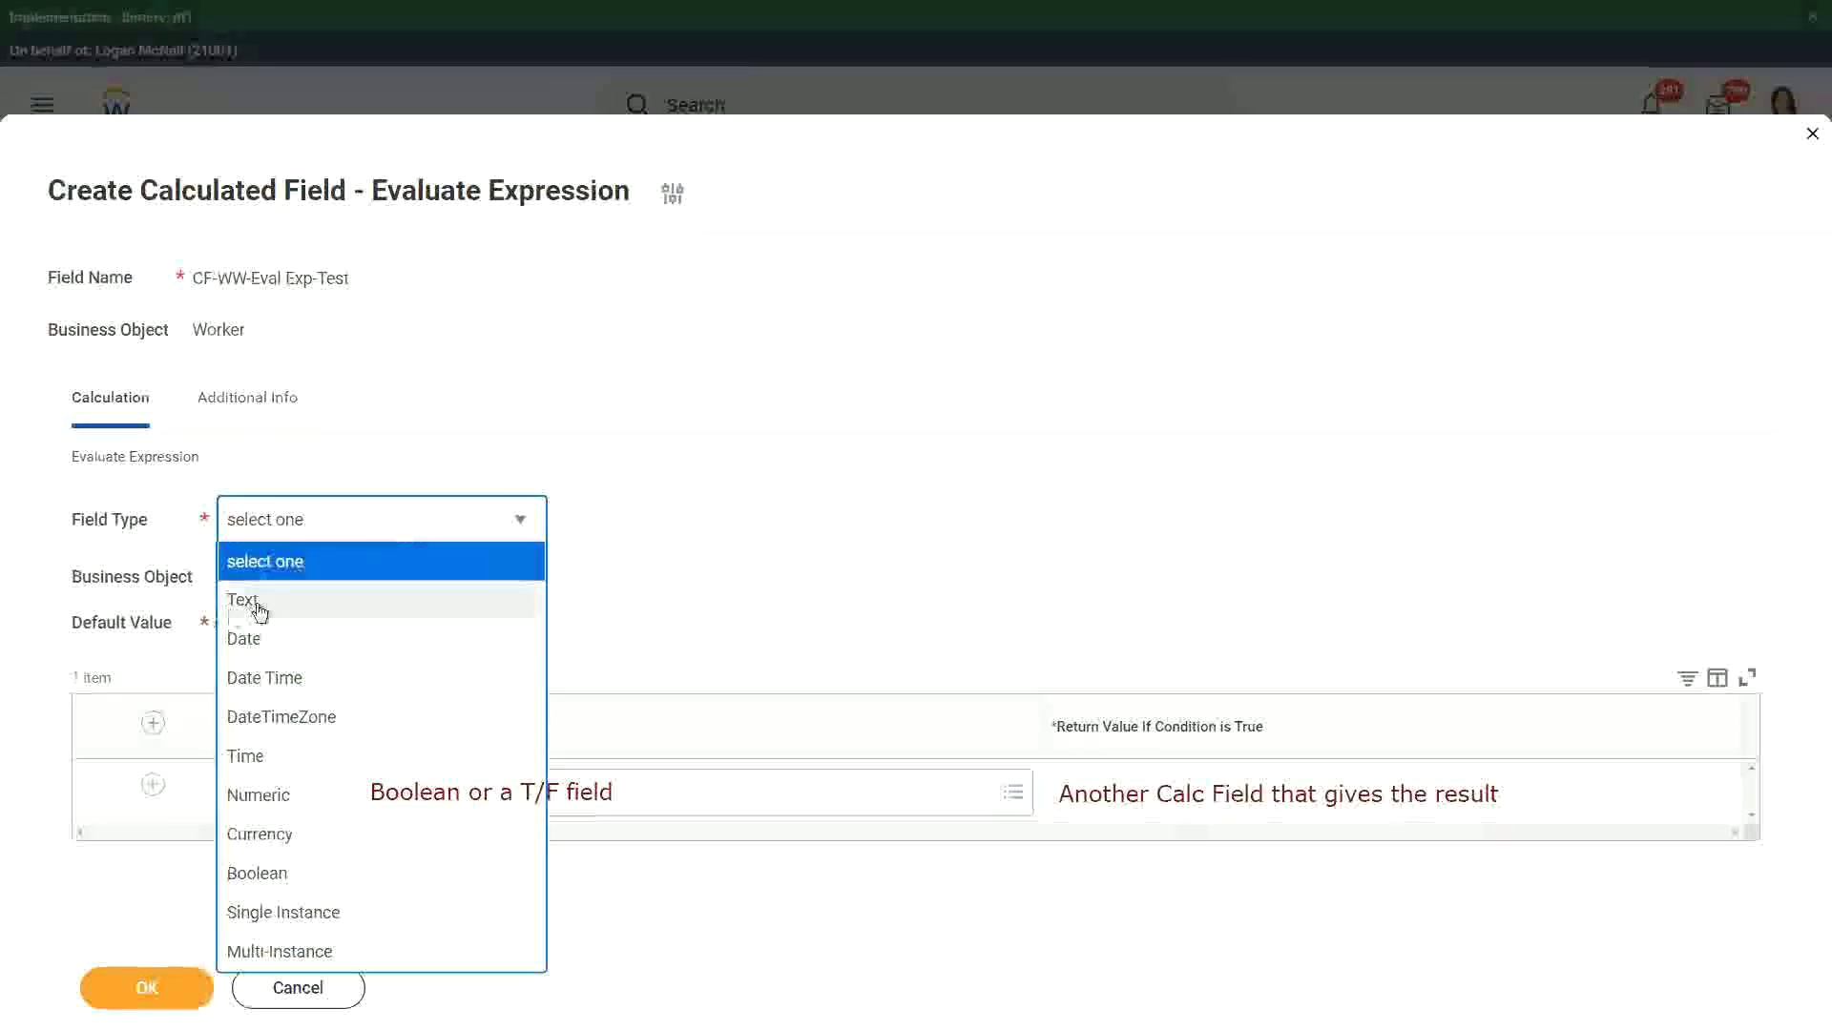
pyautogui.click(260, 612)
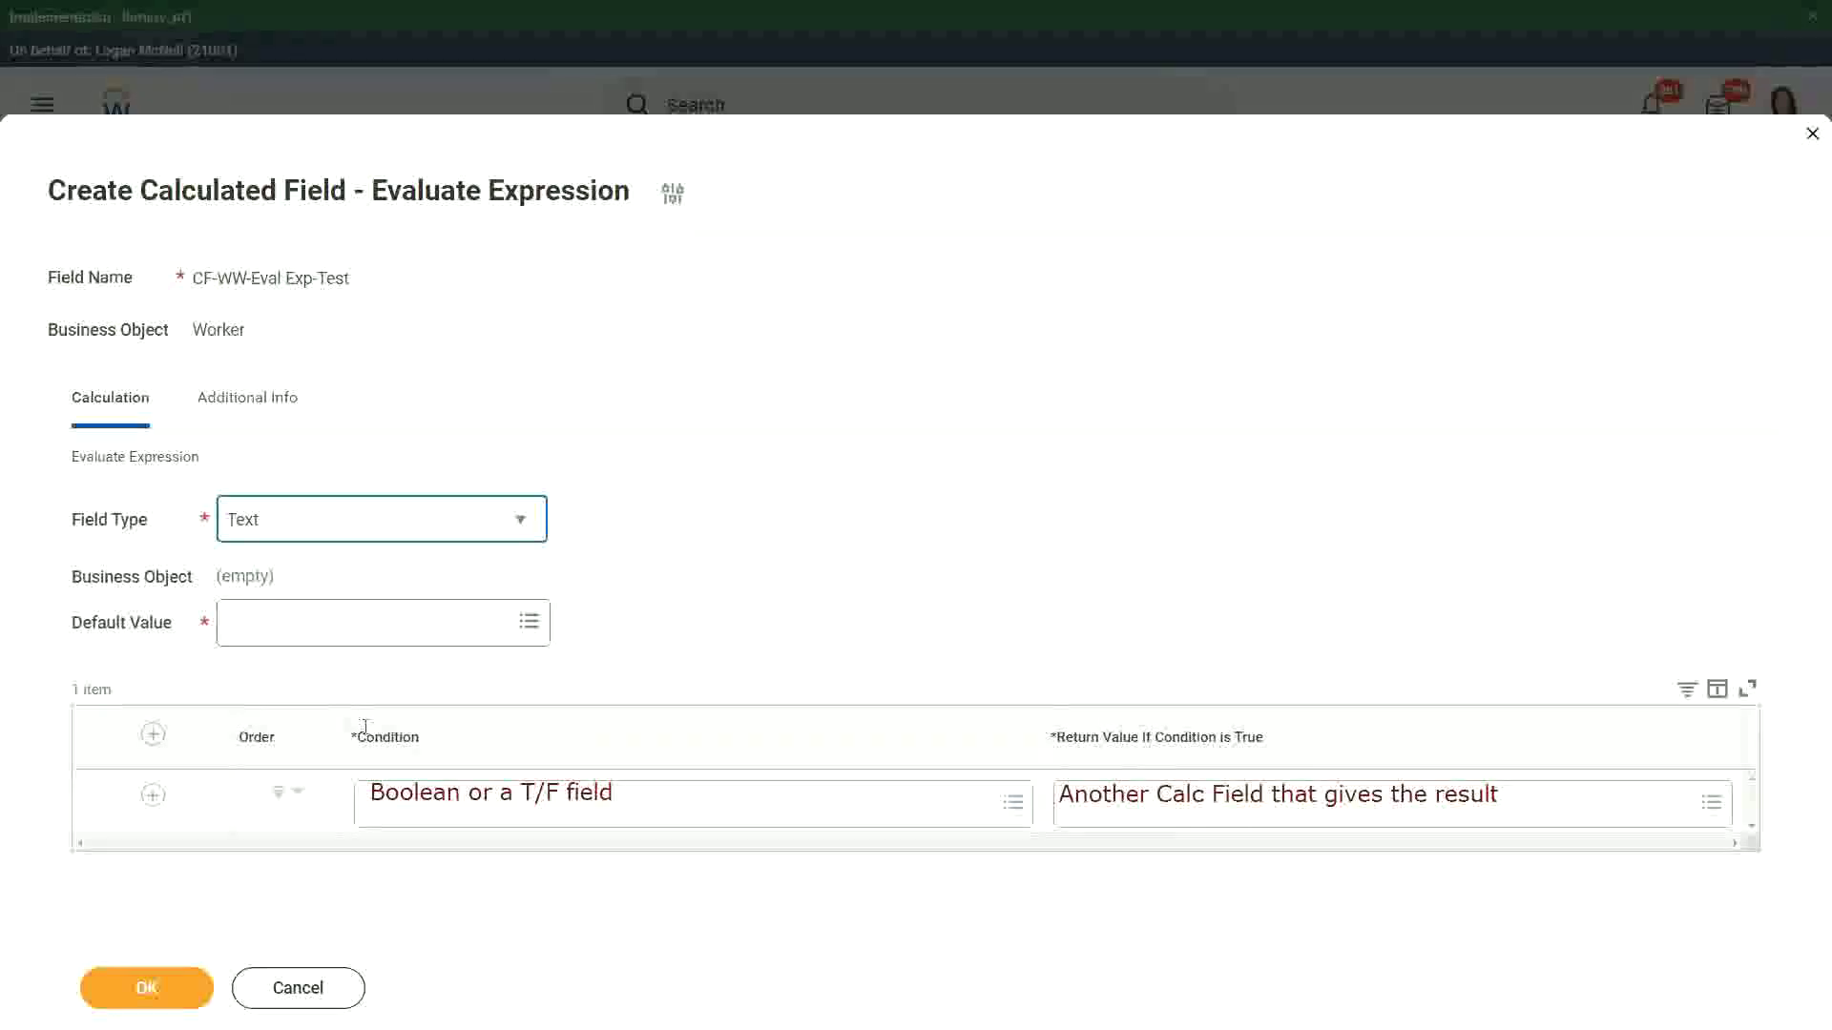
# Step: Place an on-screen text annotation "Some Default Value" over the Default Value field
pyautogui.click(248, 622)
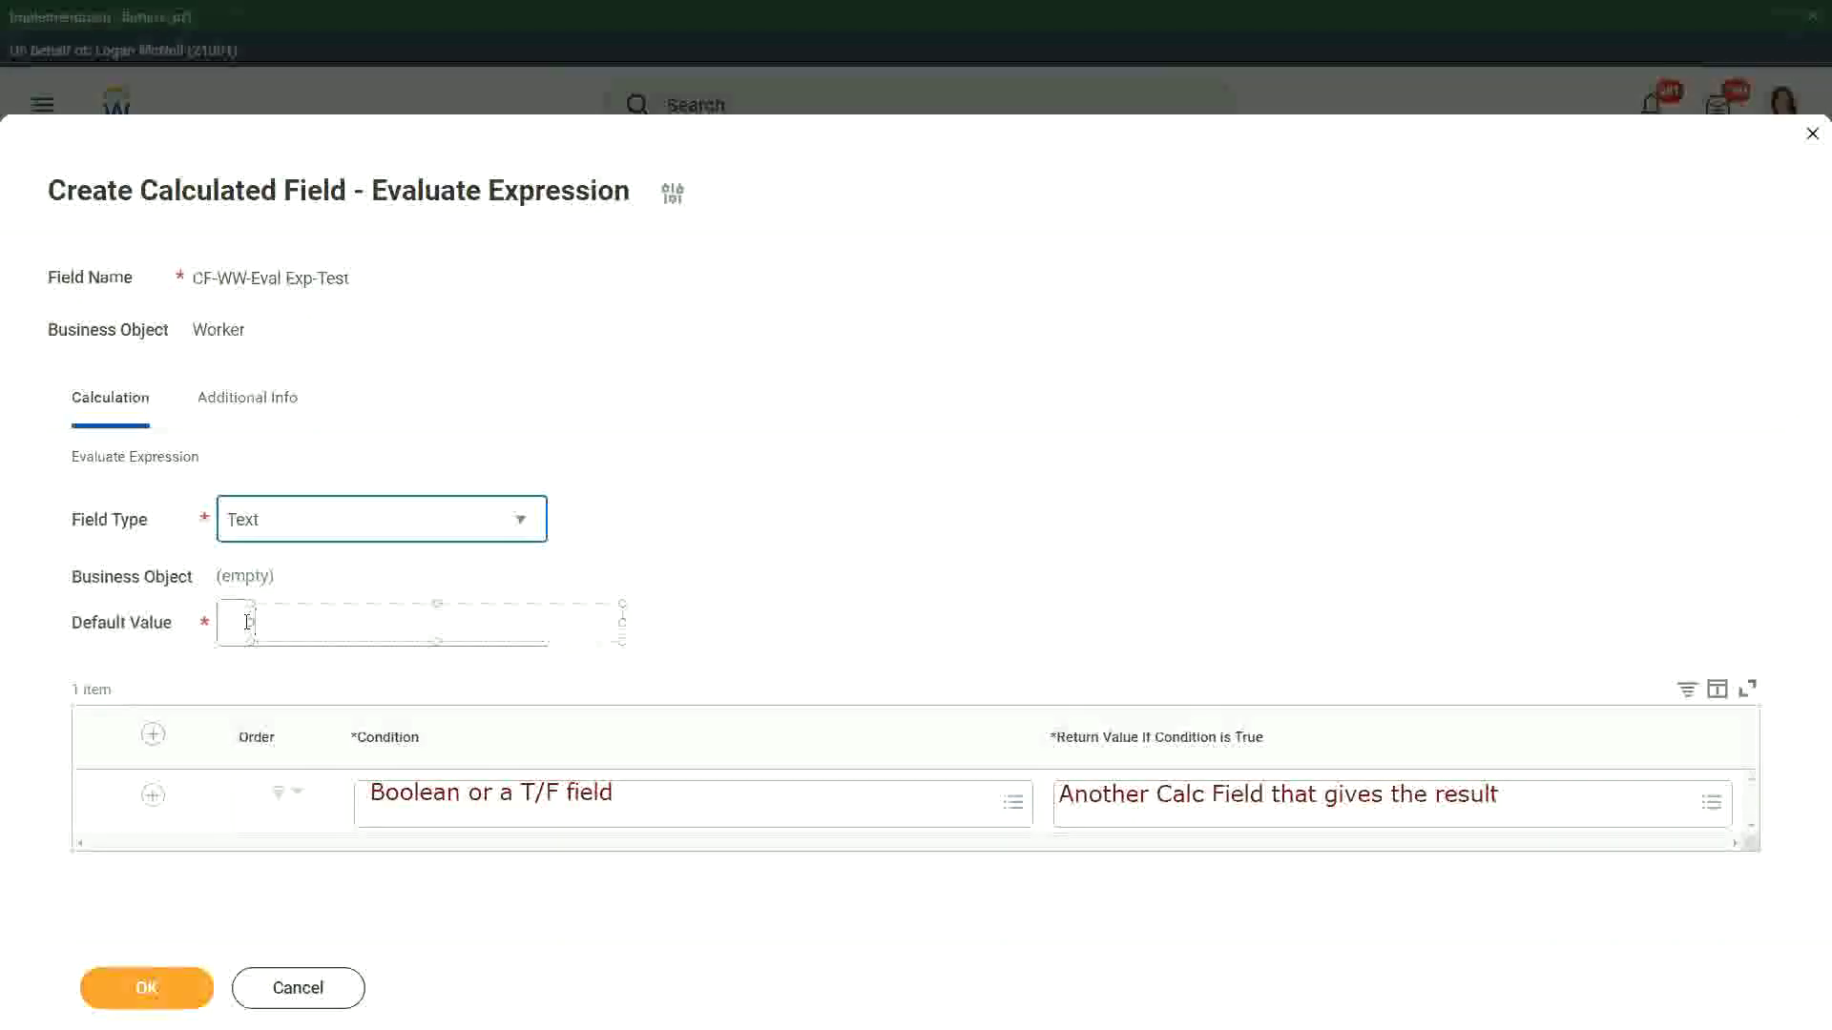
pyautogui.write('Some')
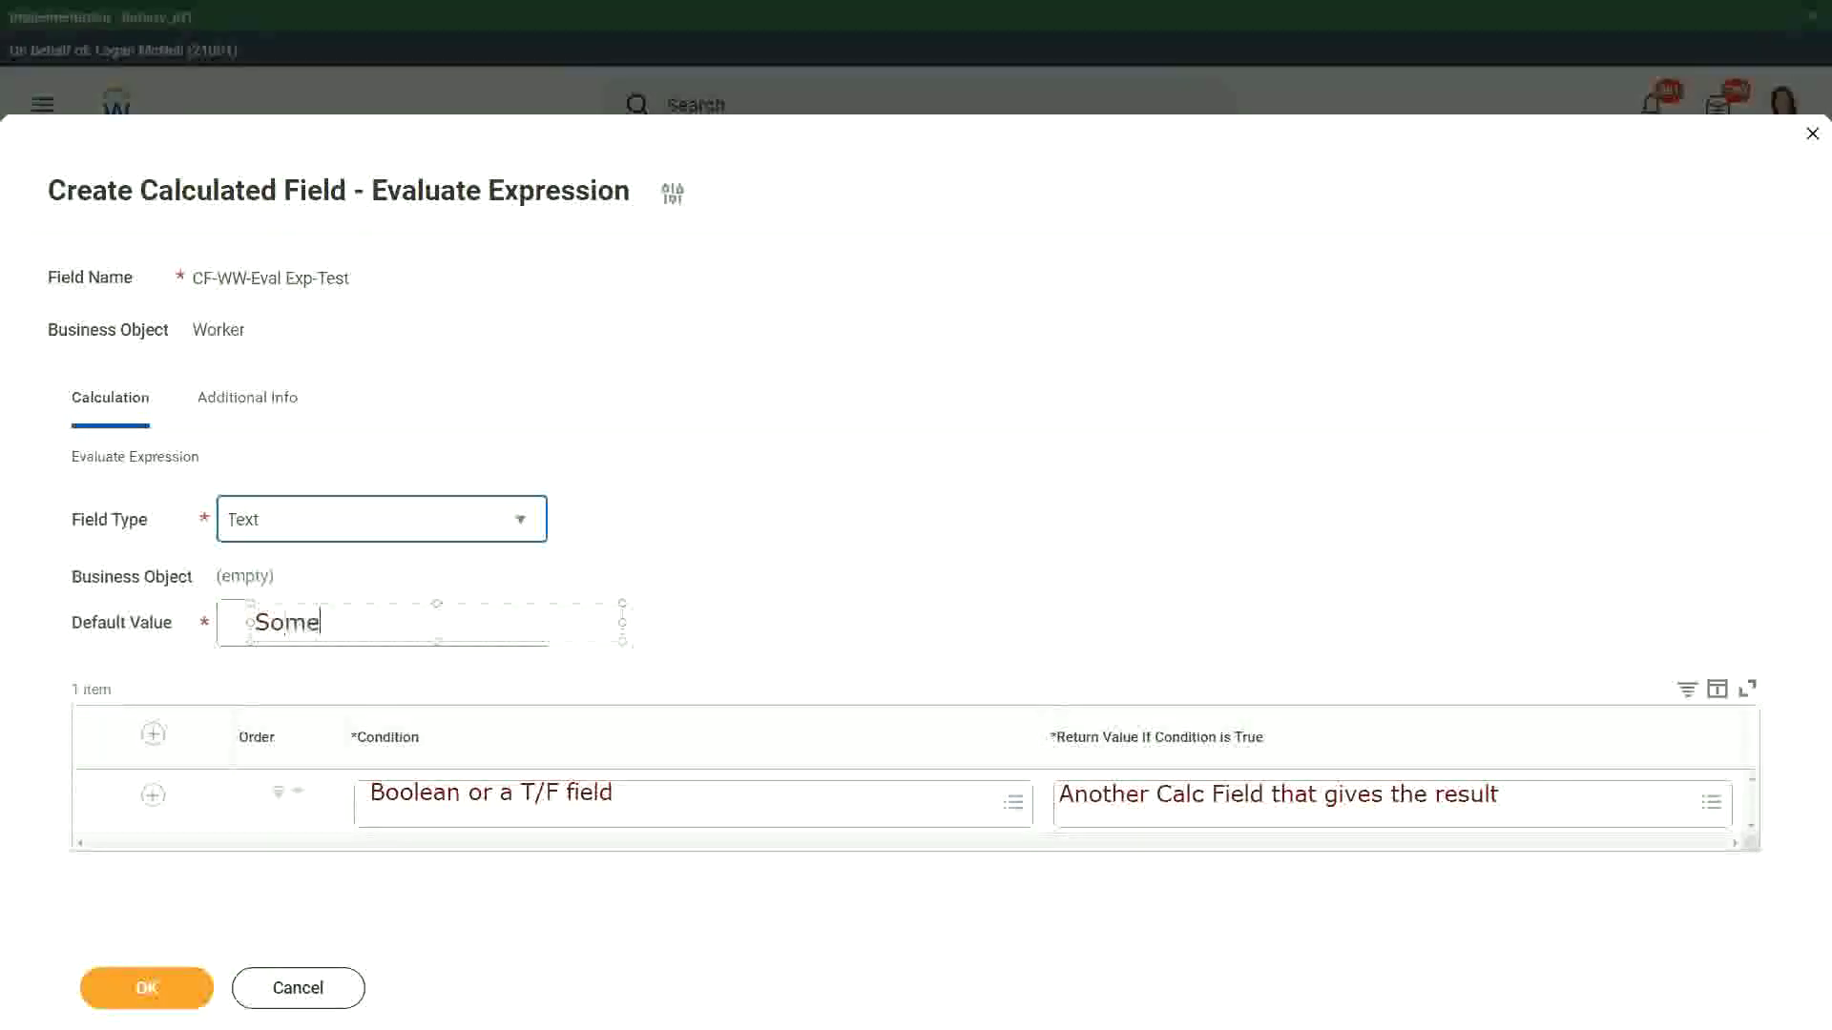
pyautogui.write(' Default Value')
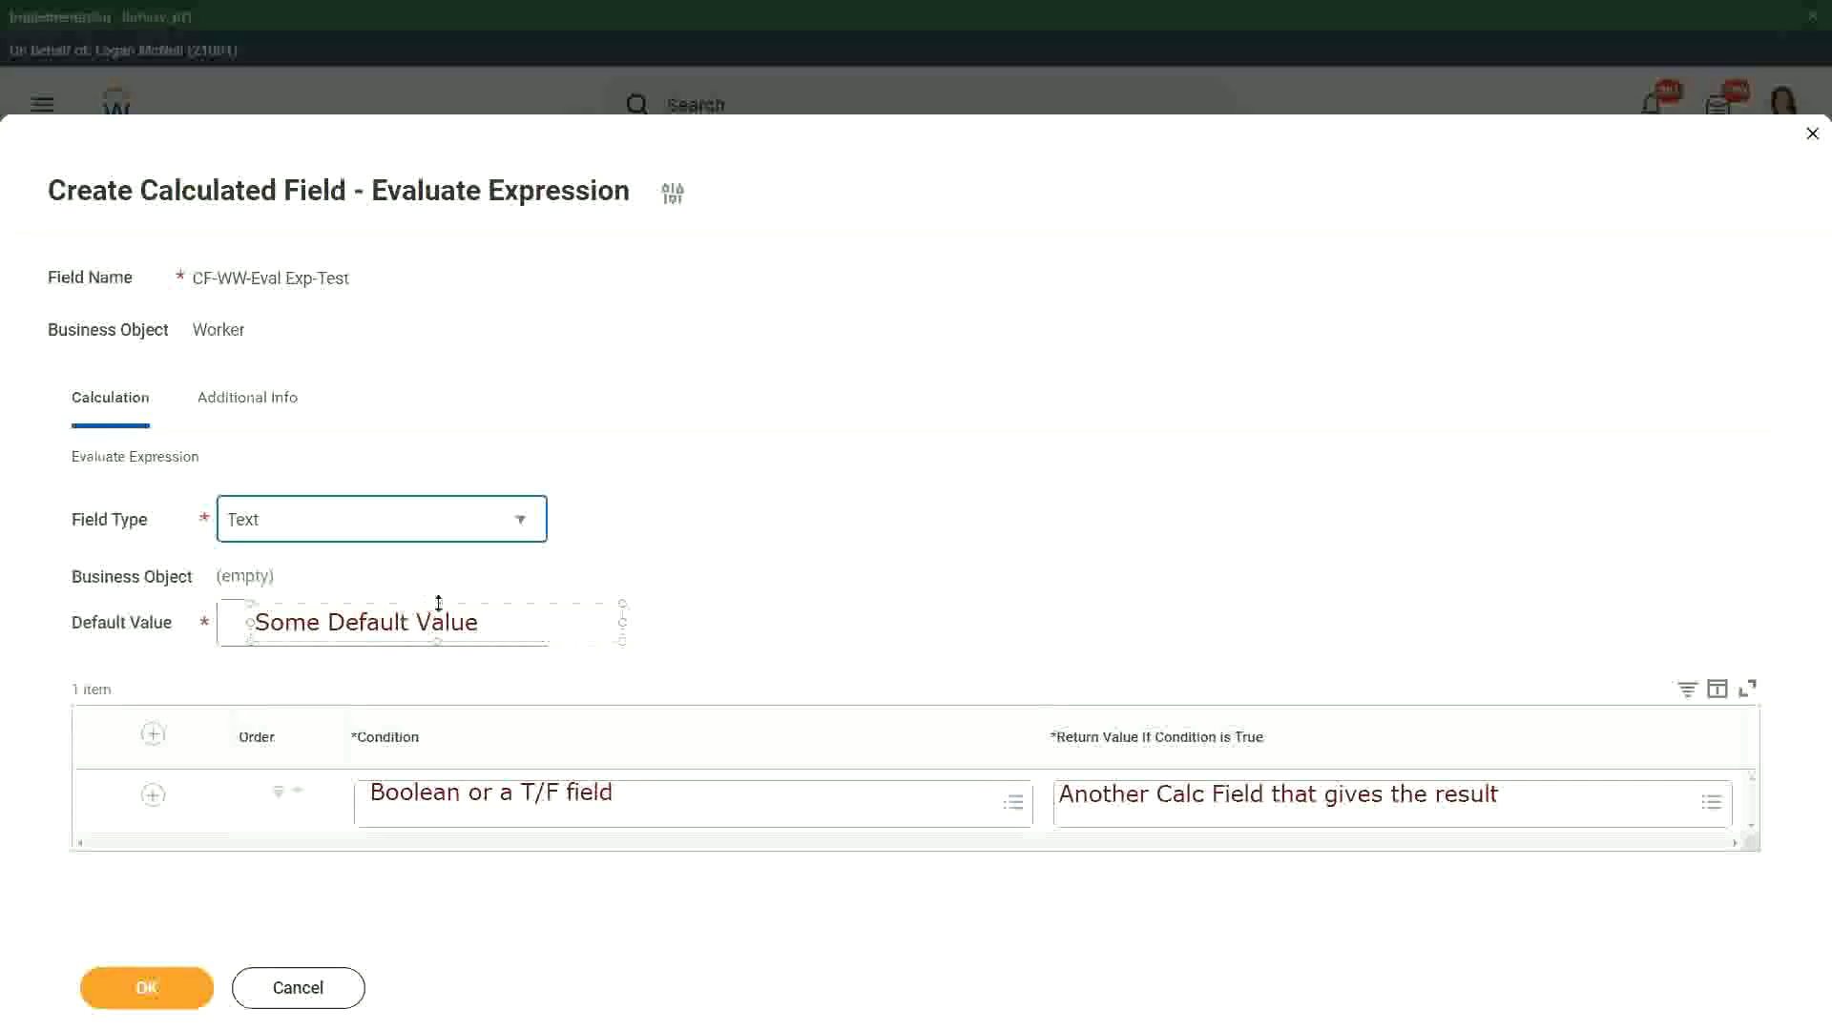
pyautogui.click(760, 599)
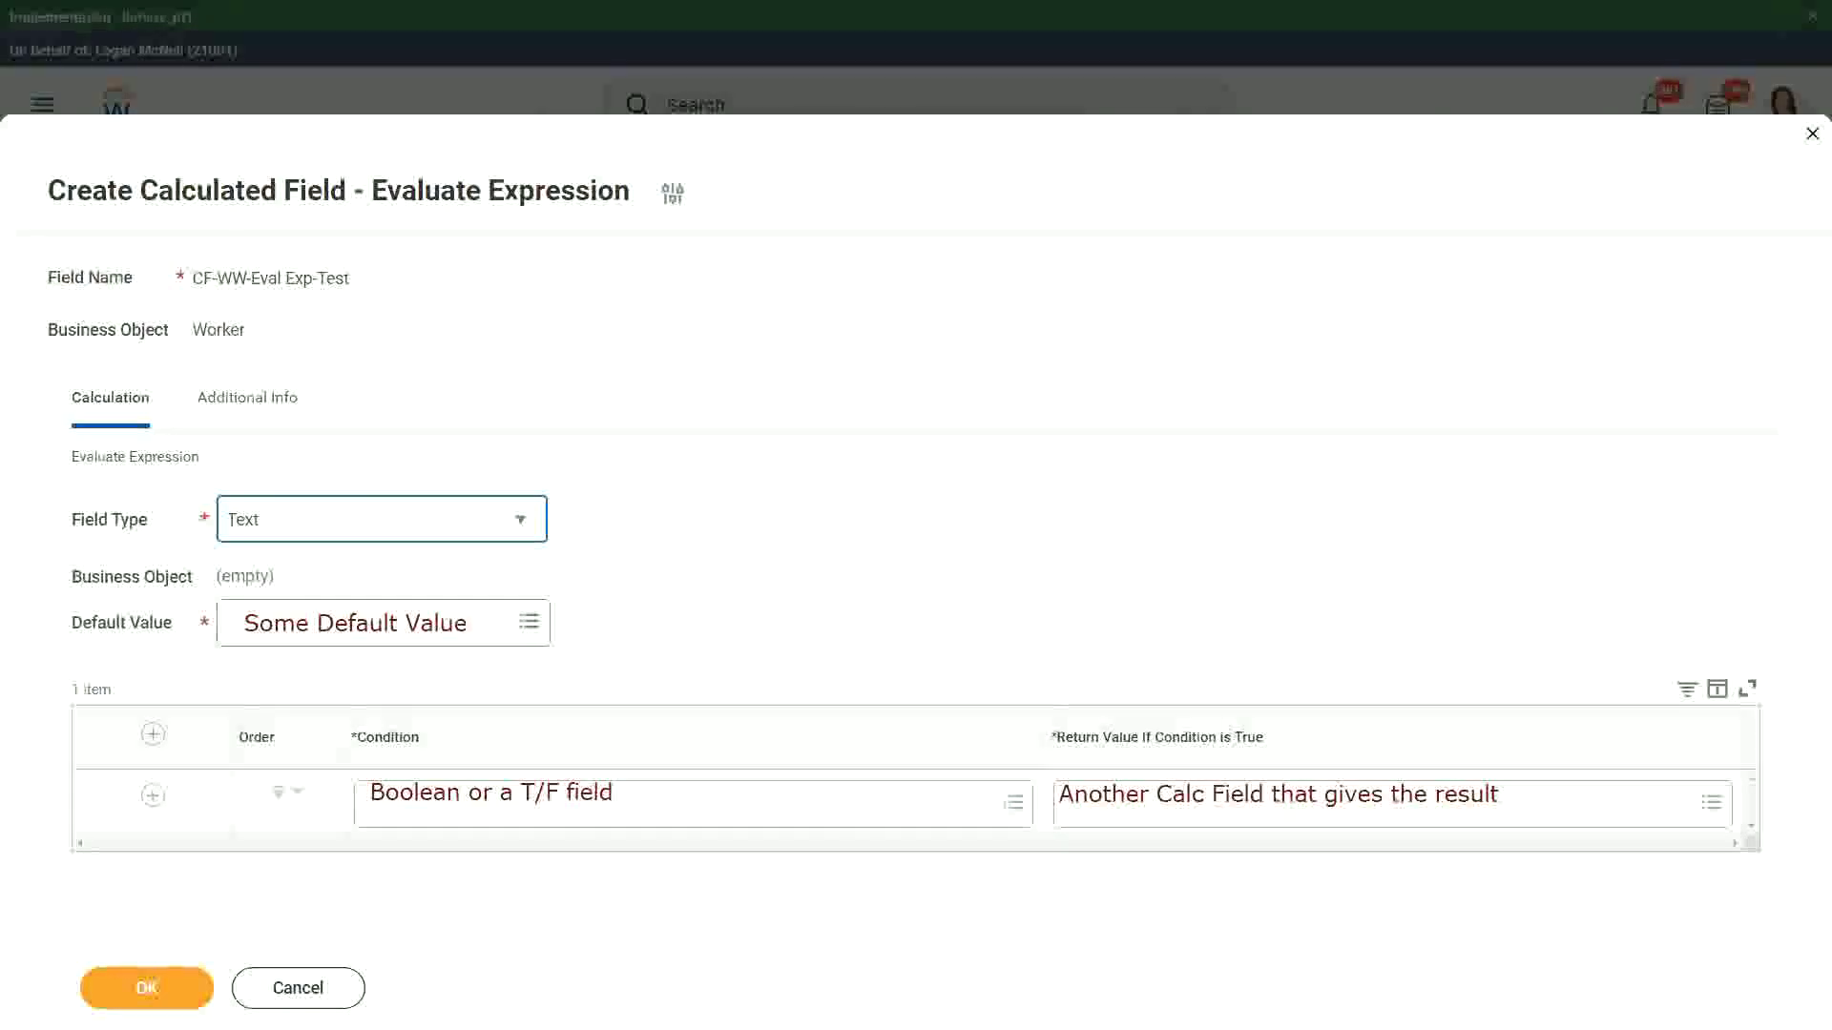
# Step: Replace the annotation over the first row's Return Value field with "Type in the value that you want in the output" on one line
pyautogui.click(1195, 797)
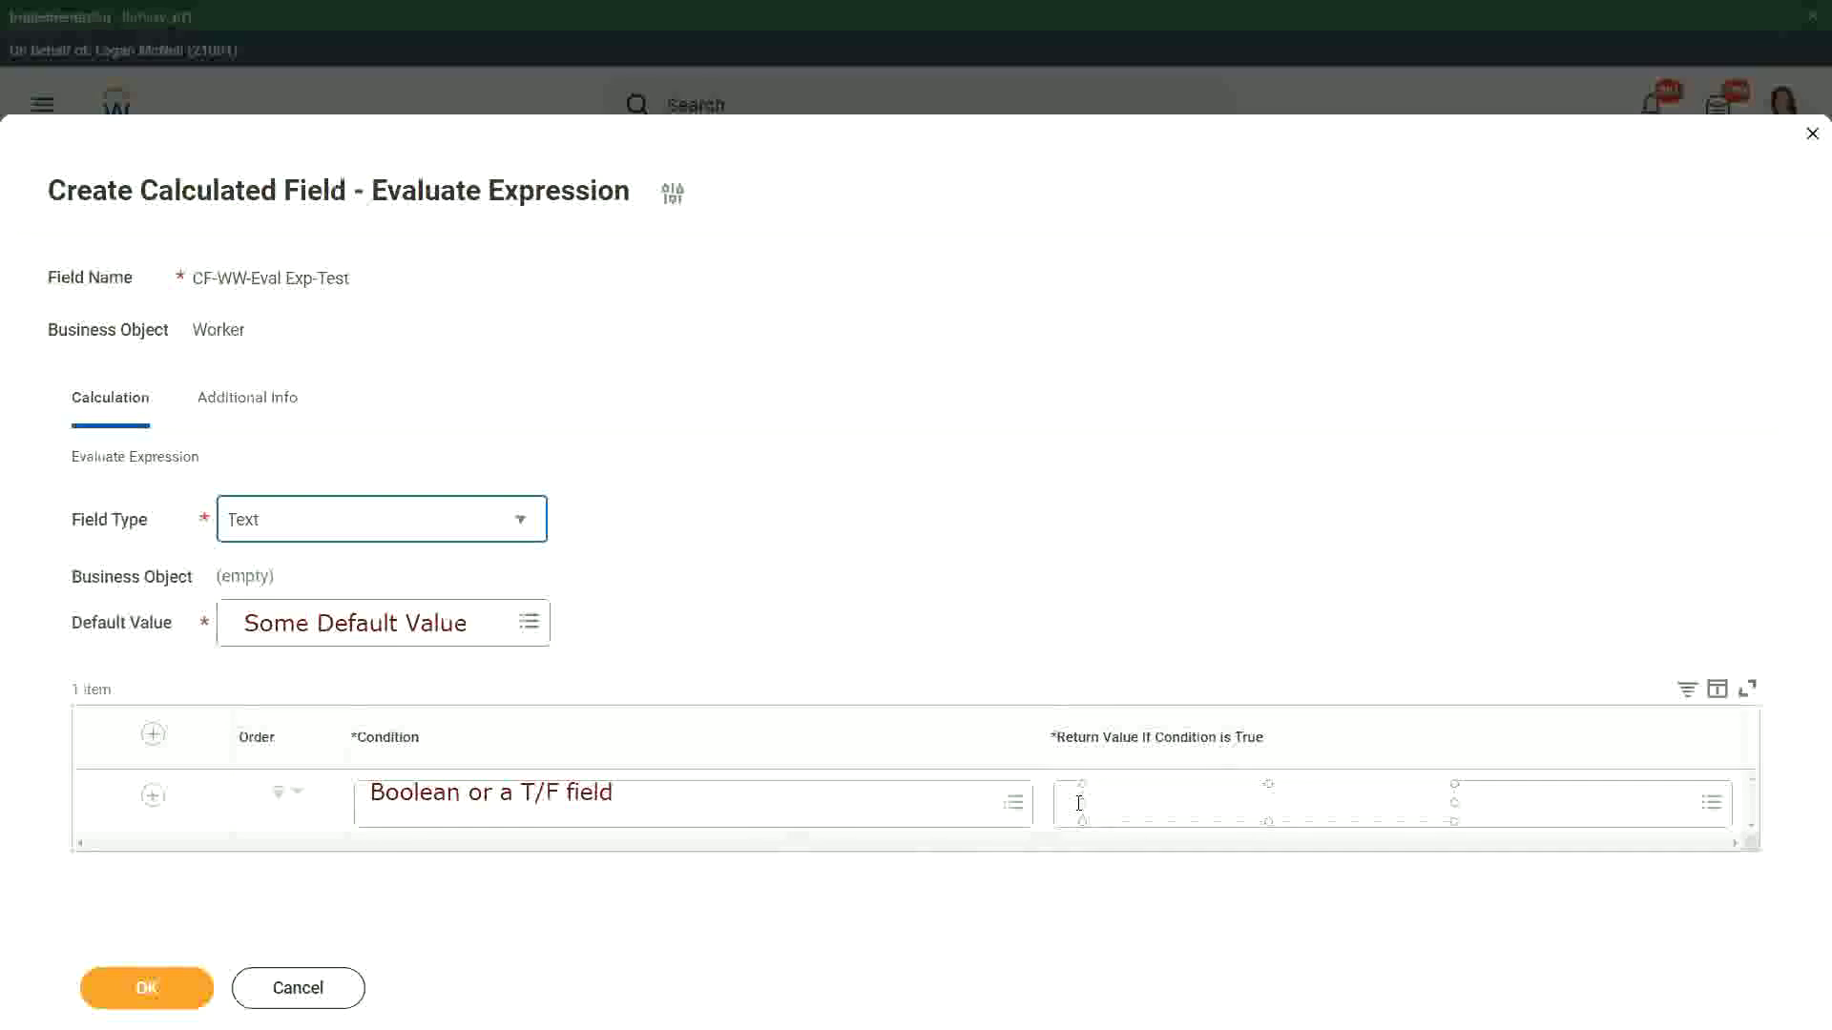
pyautogui.write('Type in the value that')
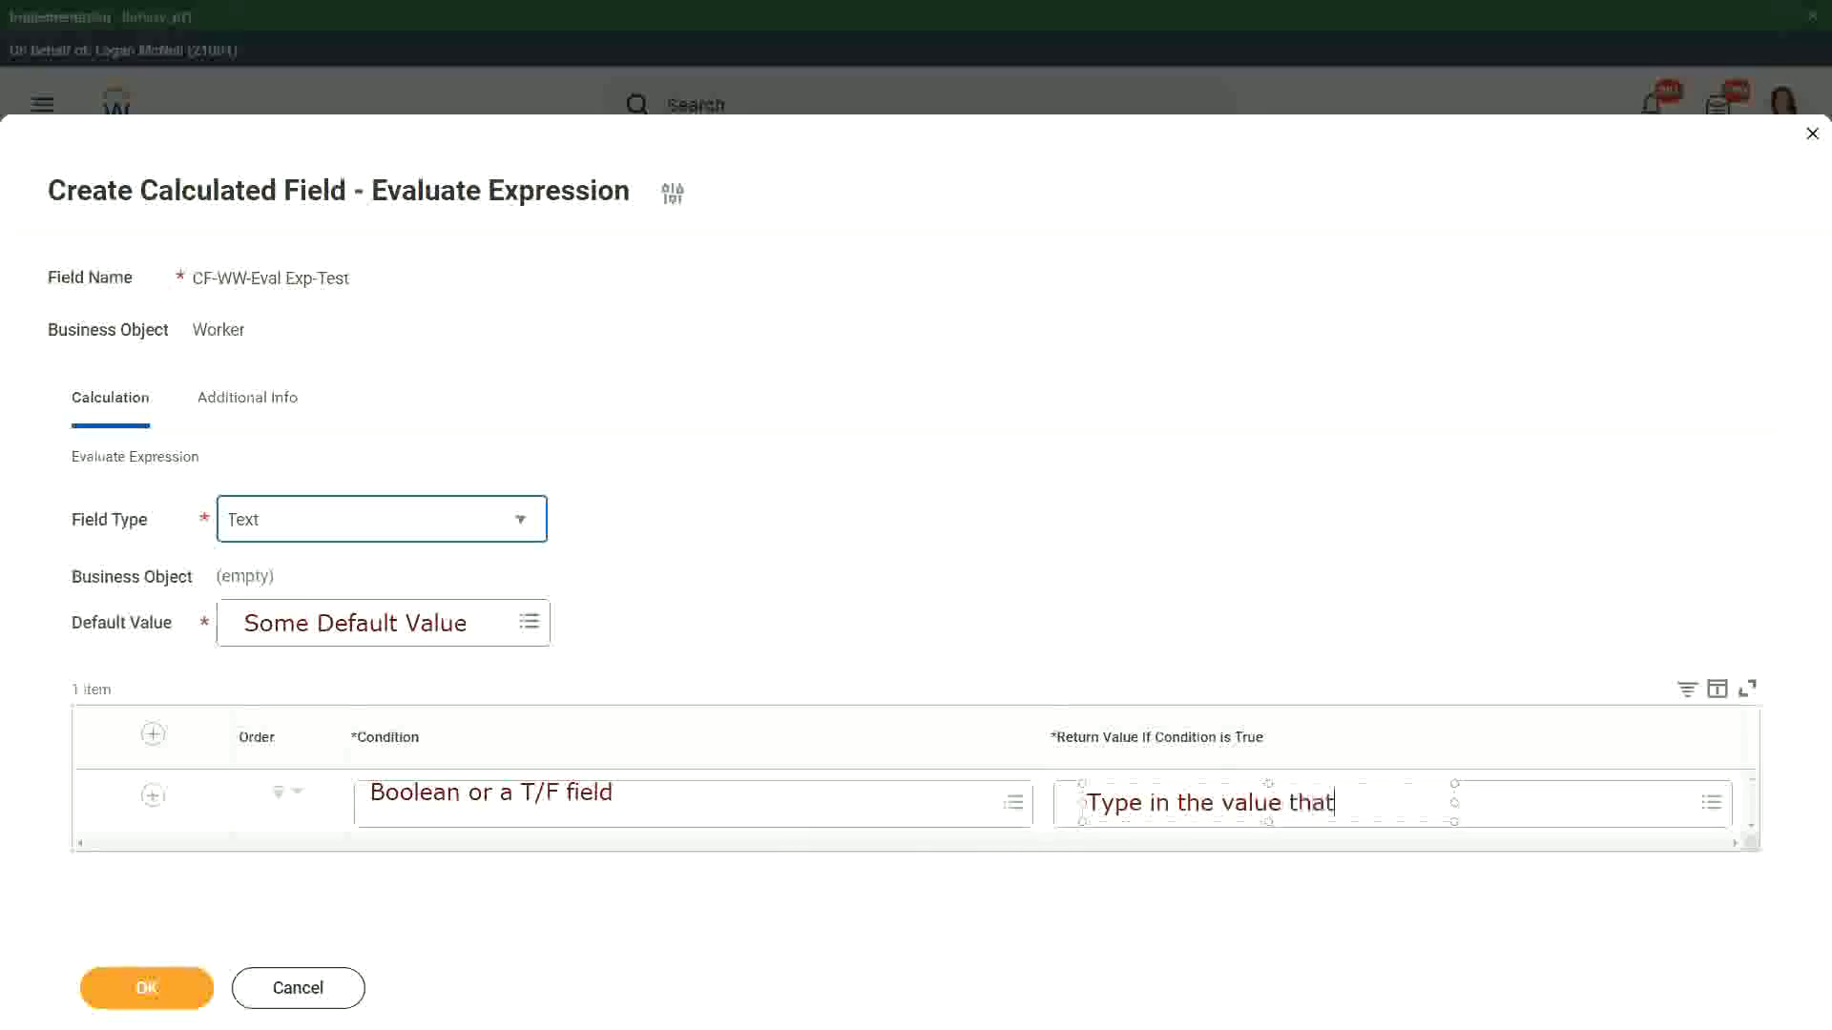
pyautogui.write(' you want')
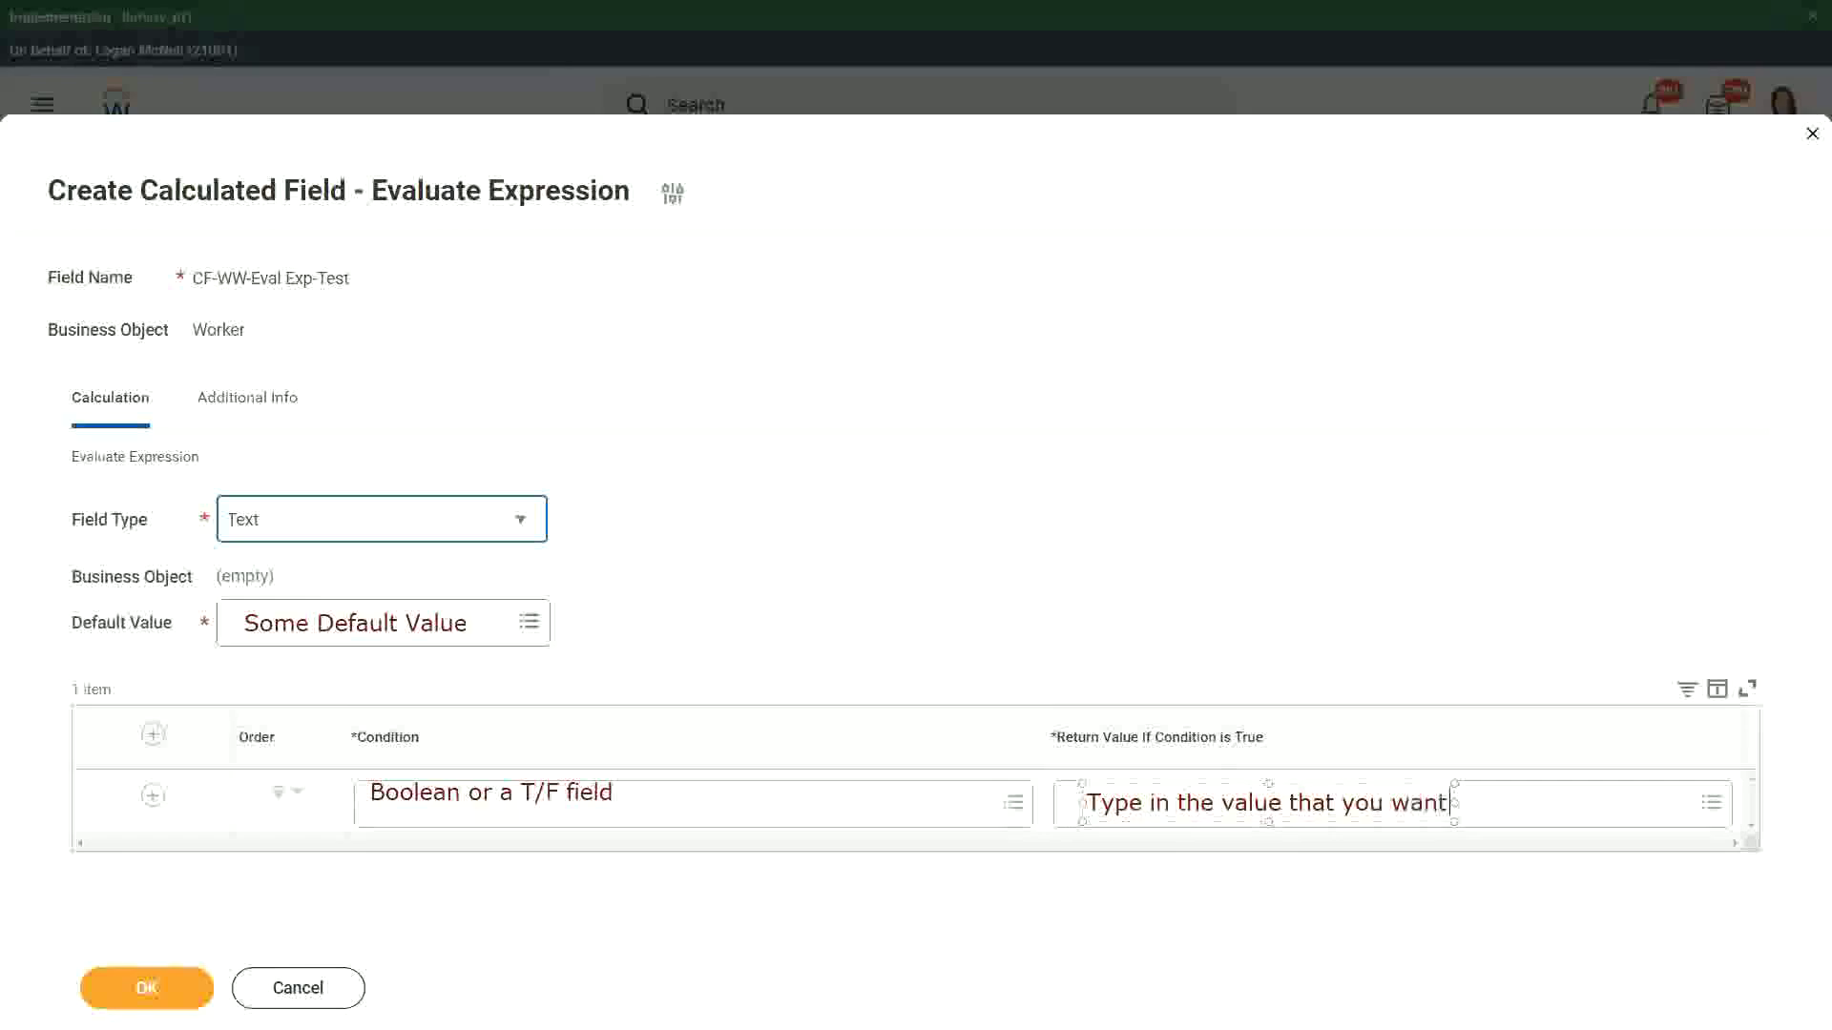
pyautogui.write(' in the output')
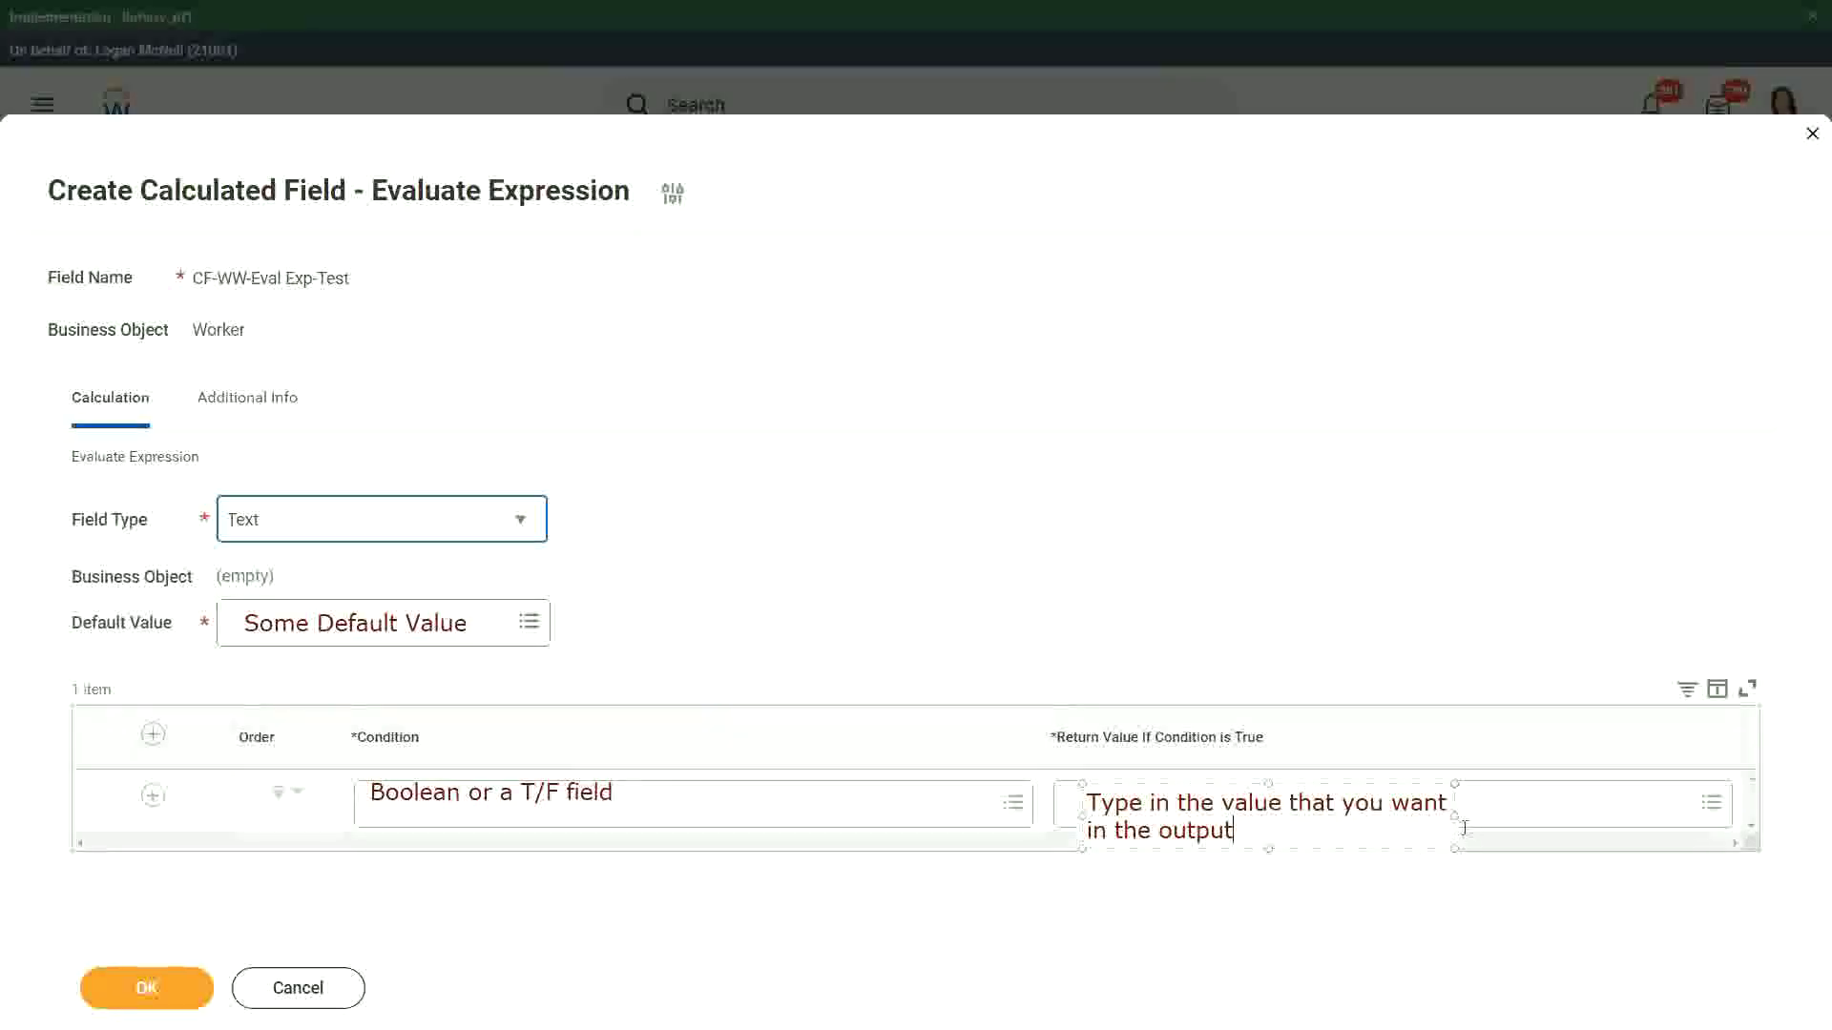
pyautogui.moveTo(1454, 815); pyautogui.dragTo(1675, 799)
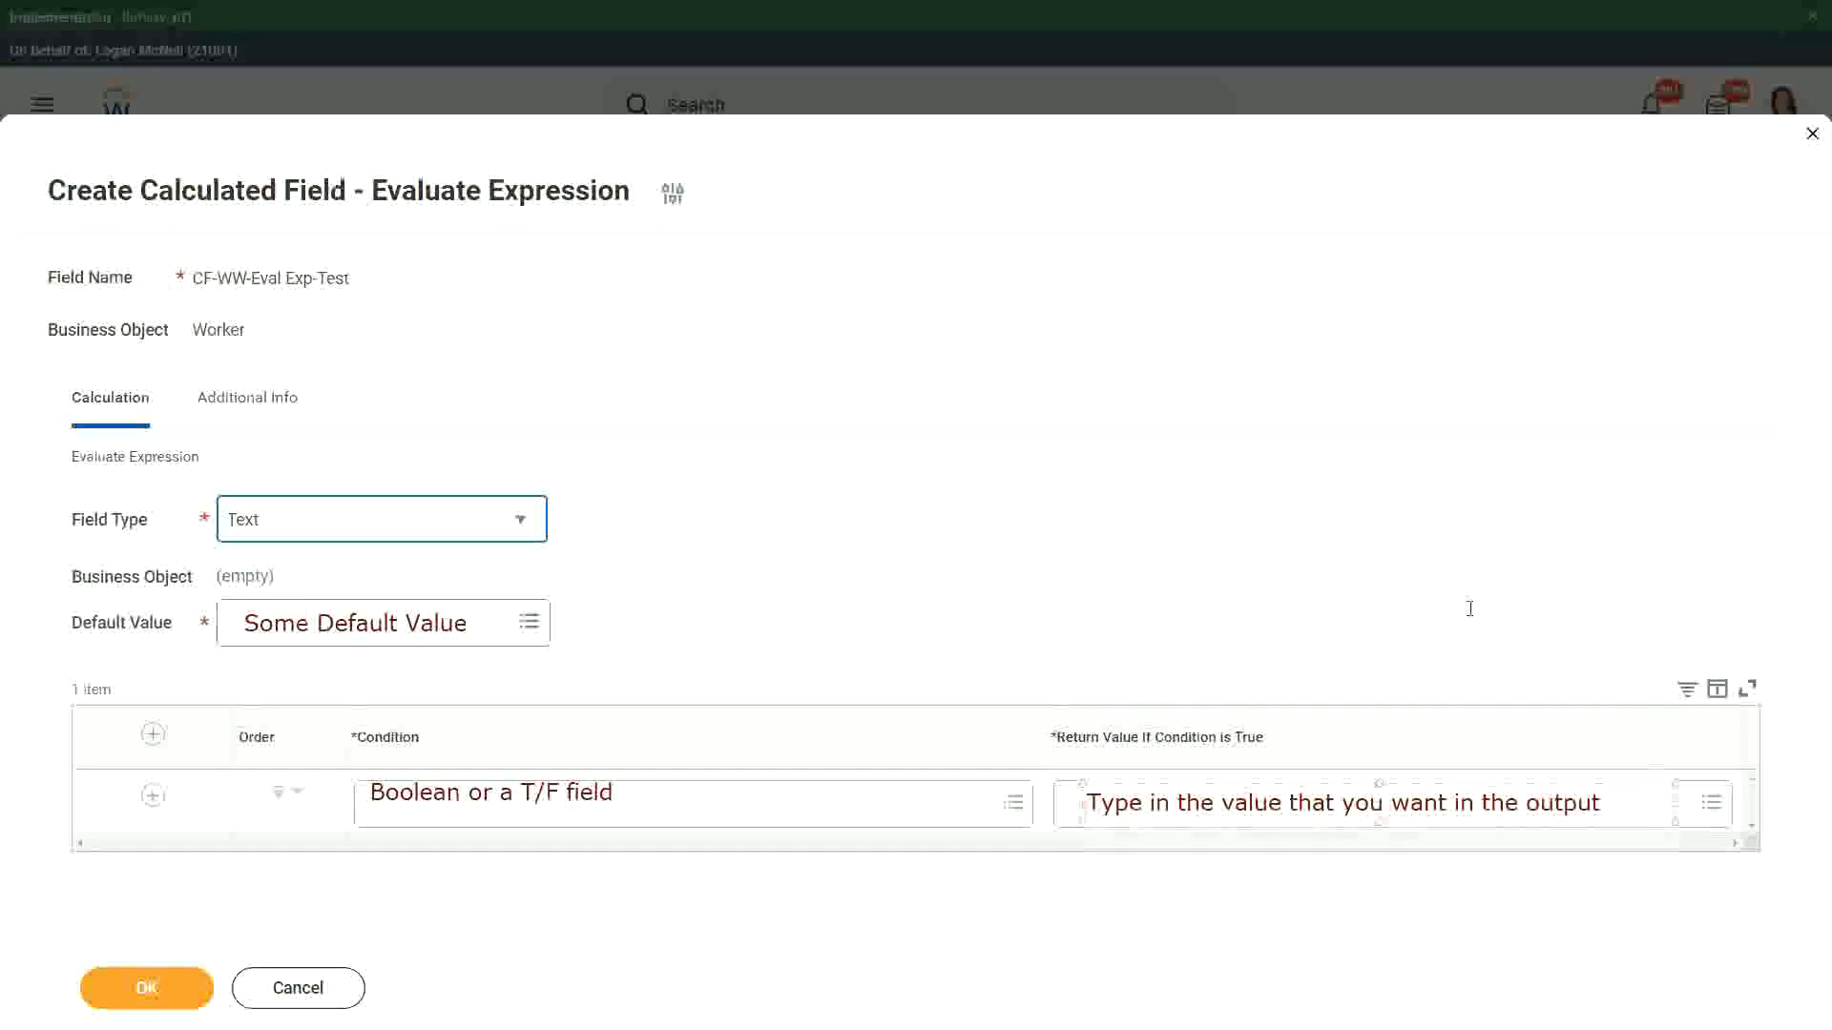
pyautogui.click(1440, 579)
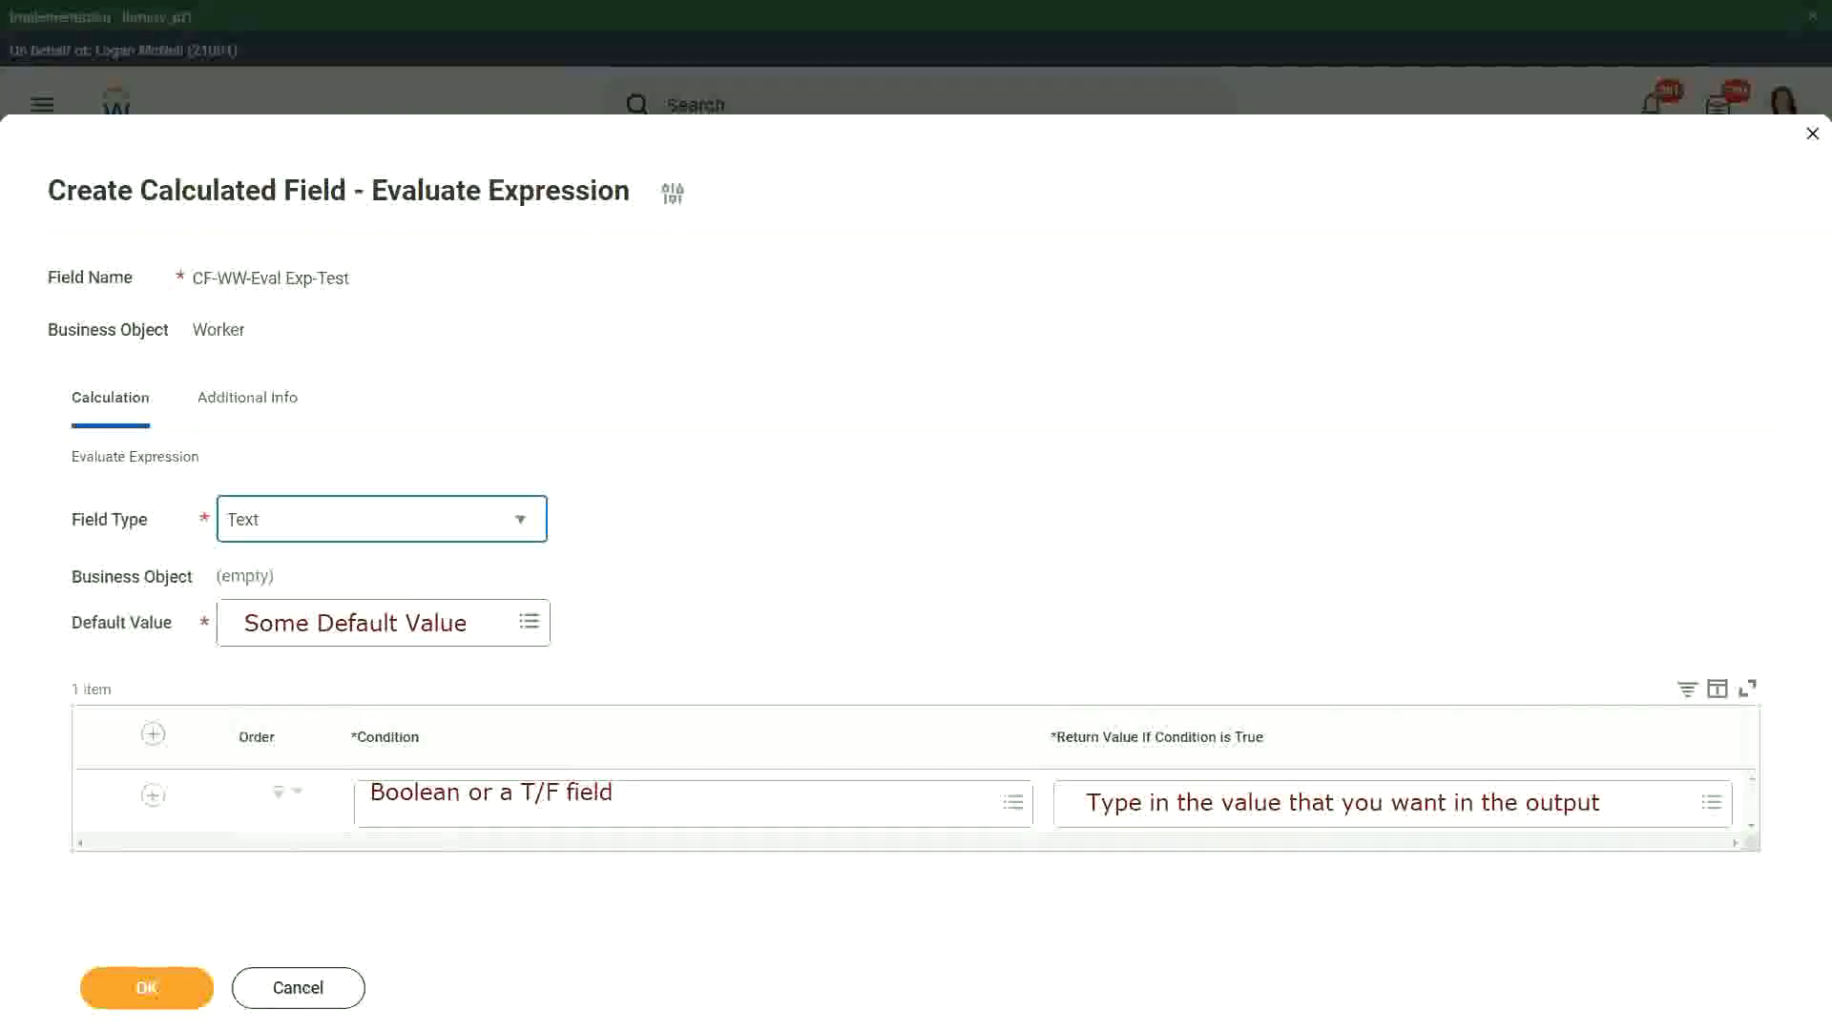
# Step: Cancel the calculated field, discarding its changes, and clear the implementation banner from above the home page in full-screen view
pyautogui.click(299, 992)
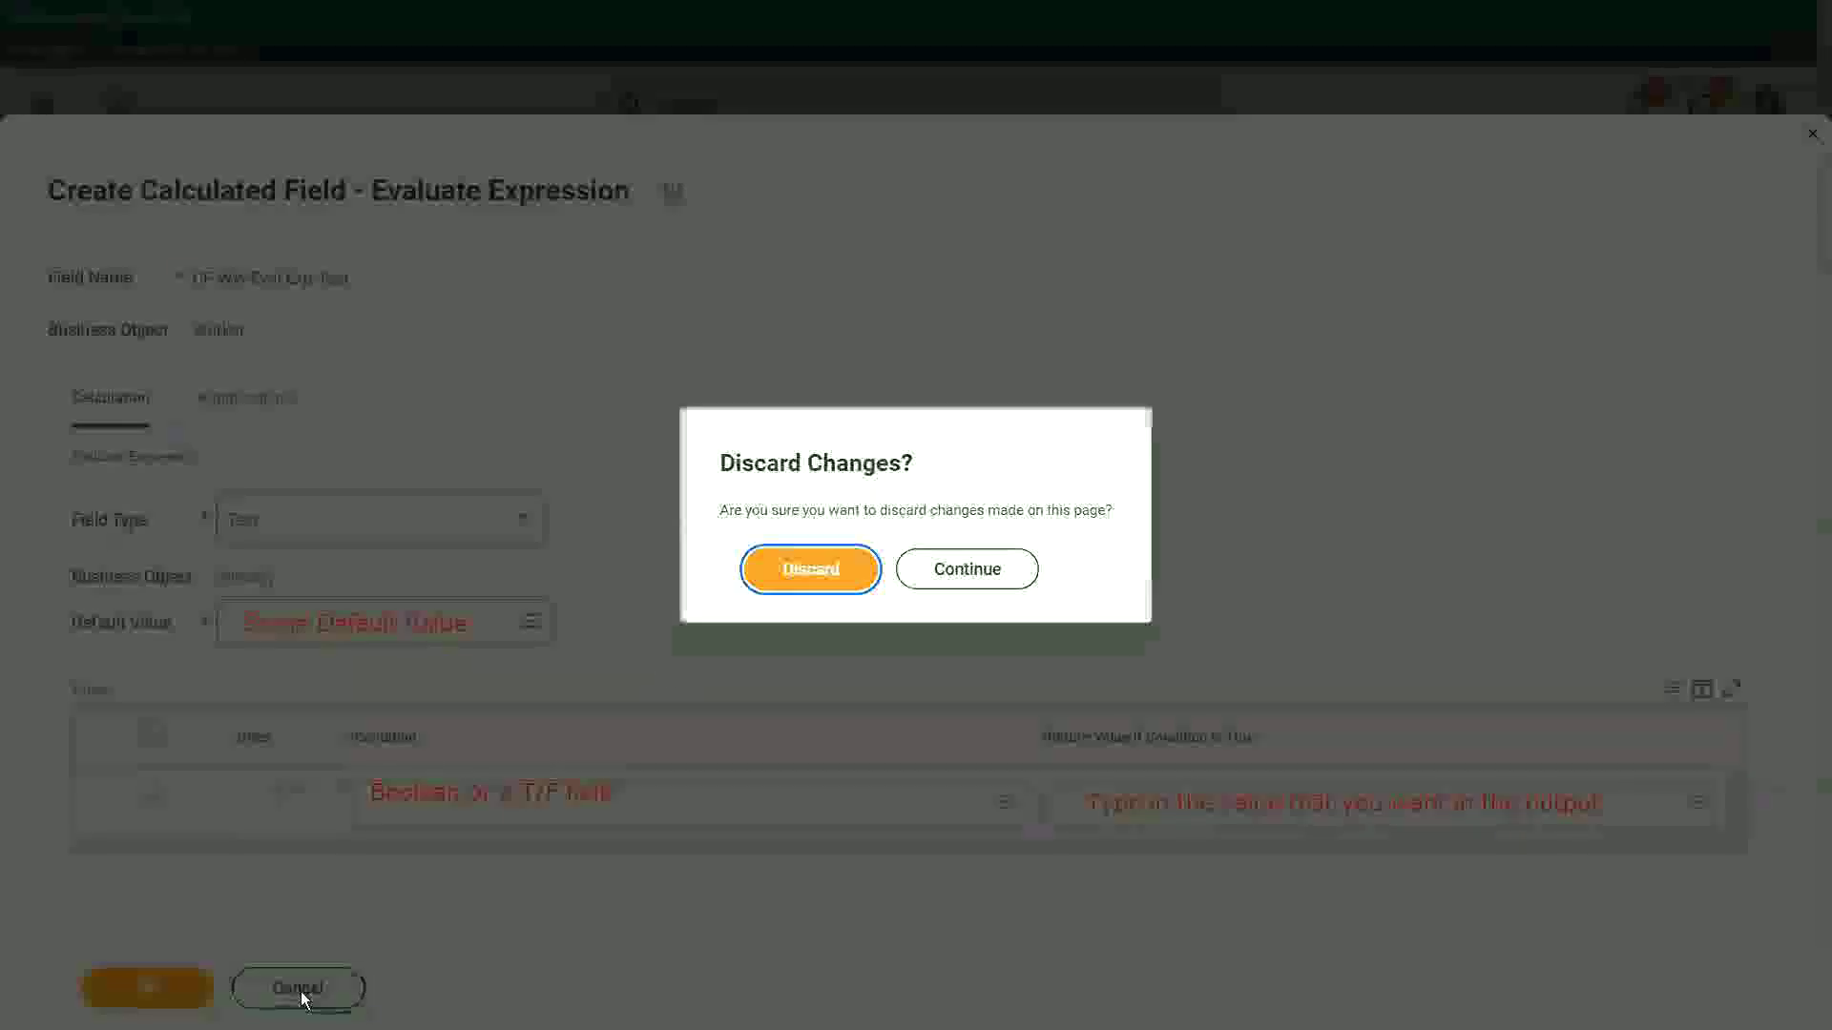
pyautogui.click(823, 571)
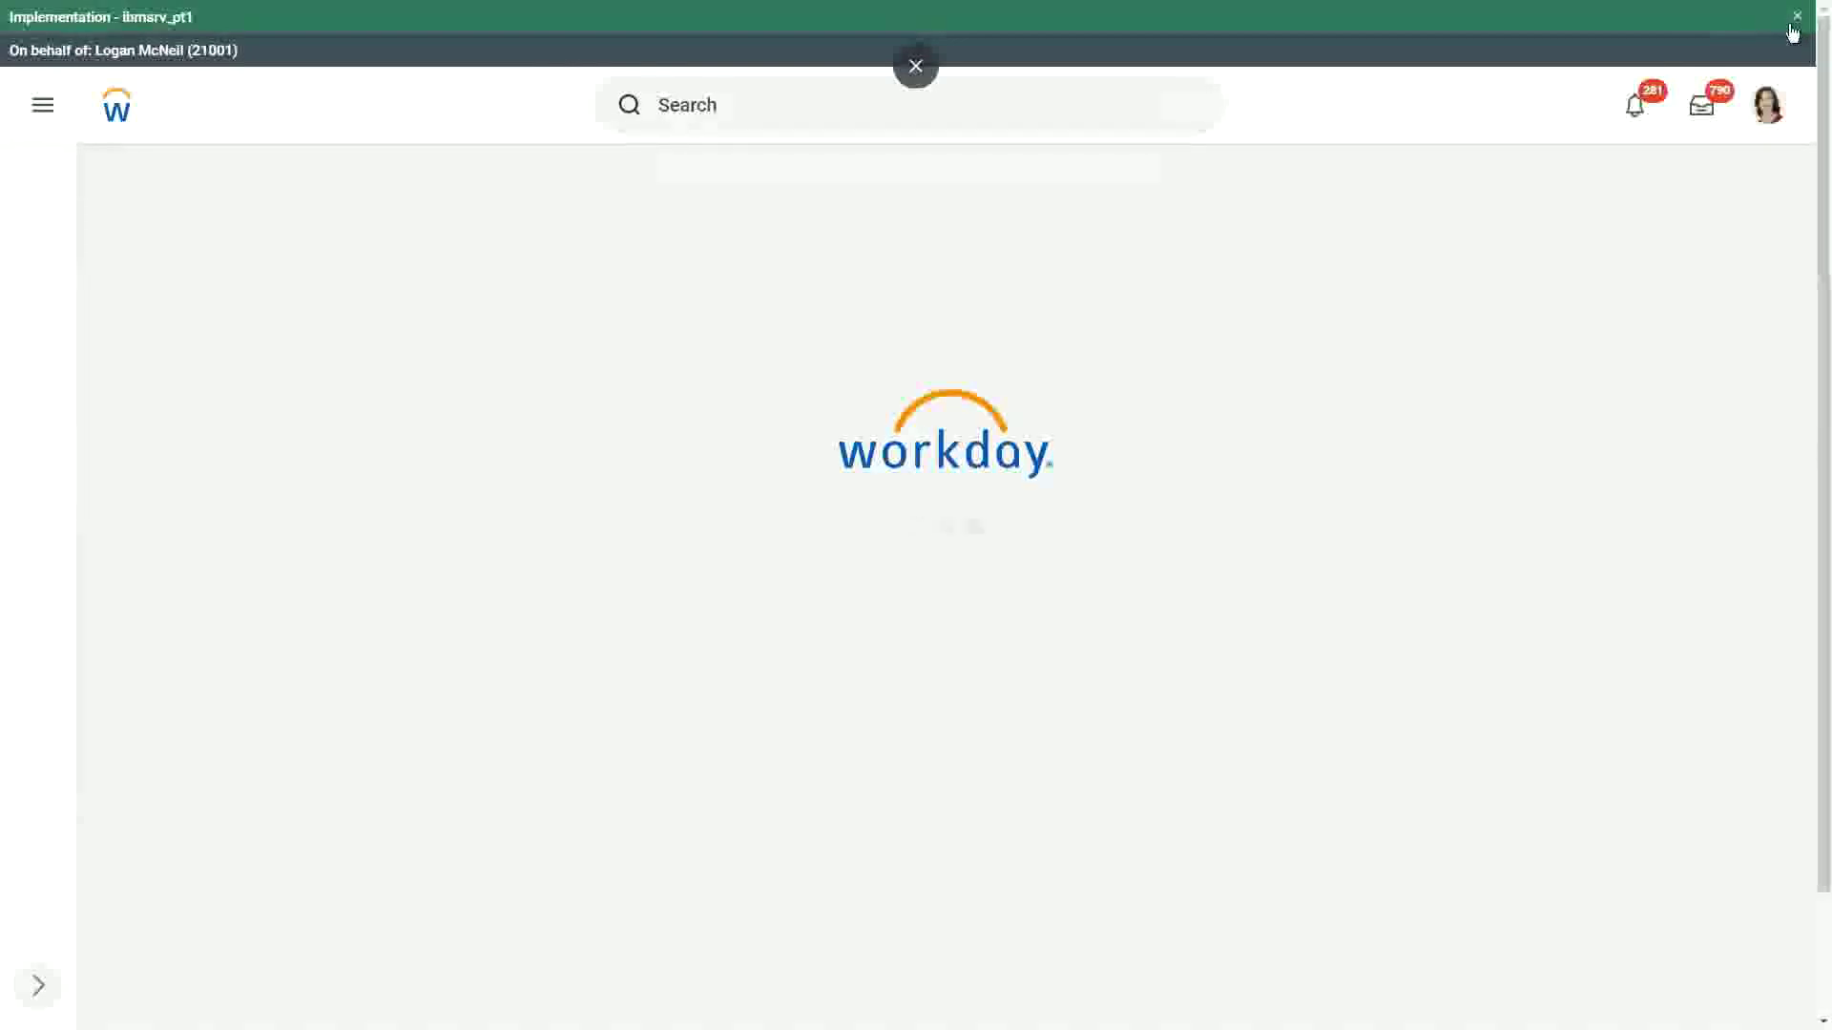
pyautogui.click(1798, 19)
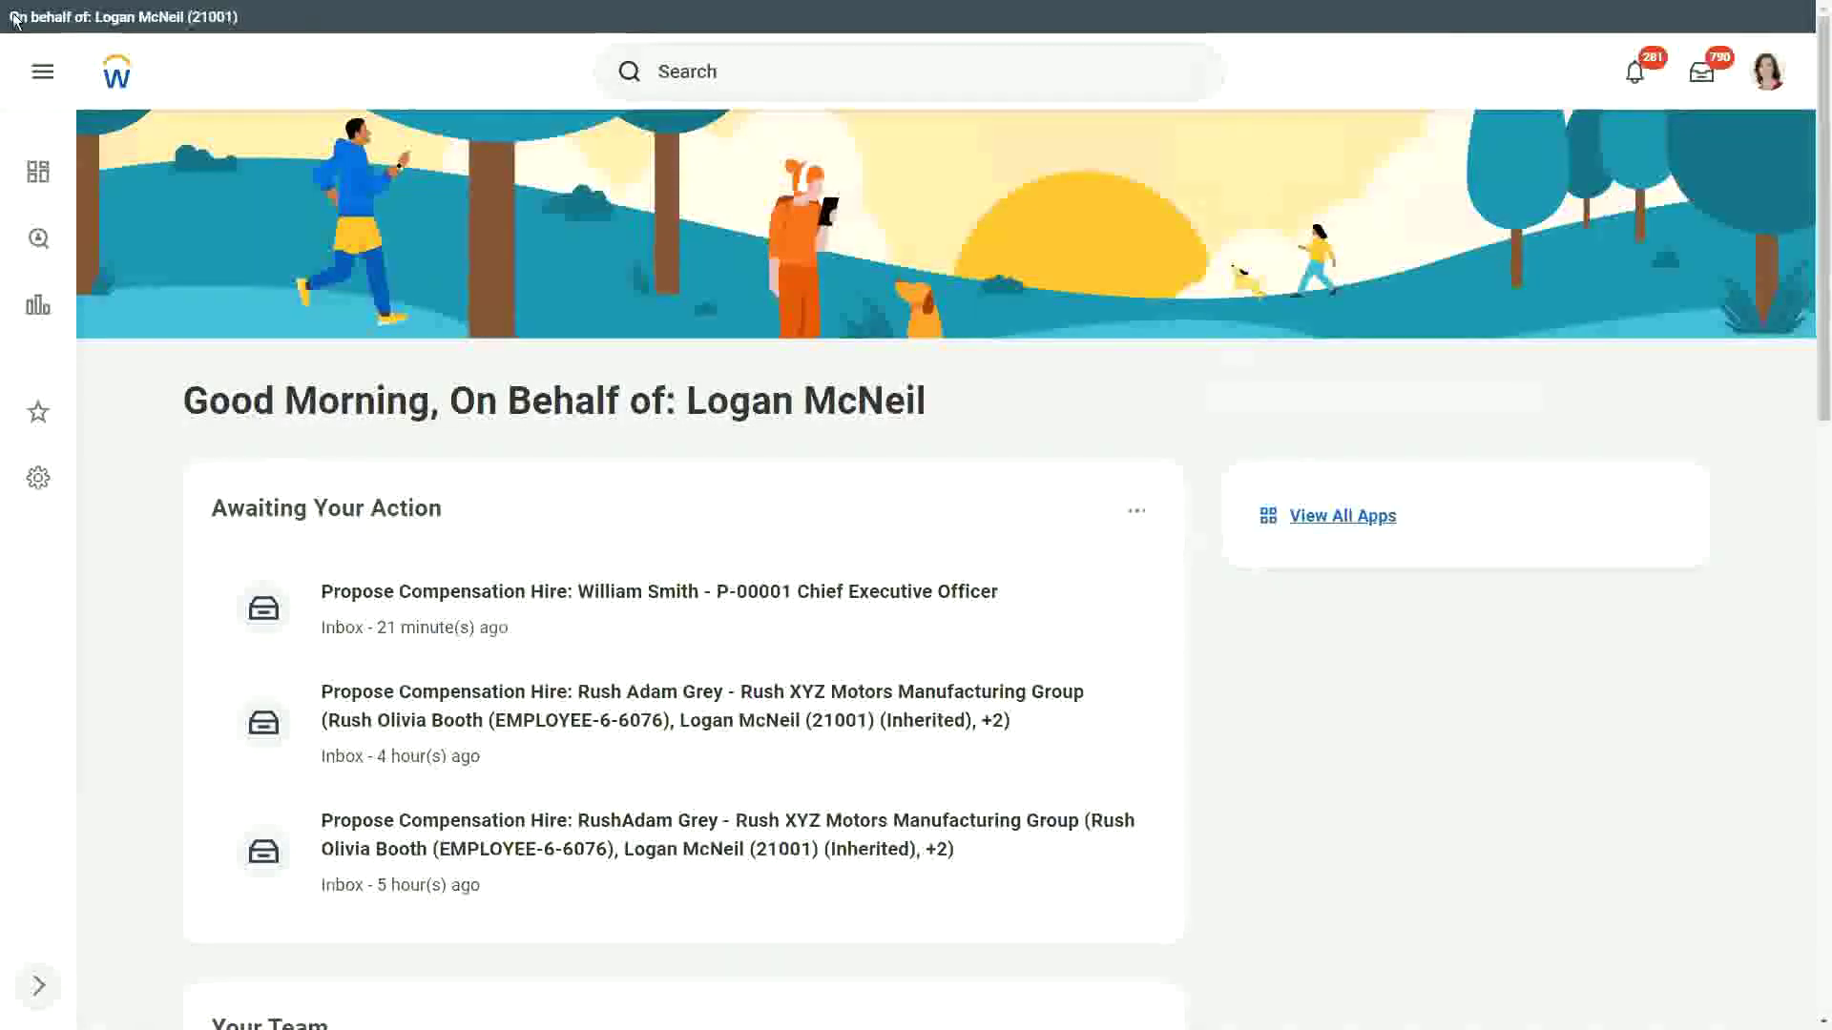
pyautogui.press('F11')
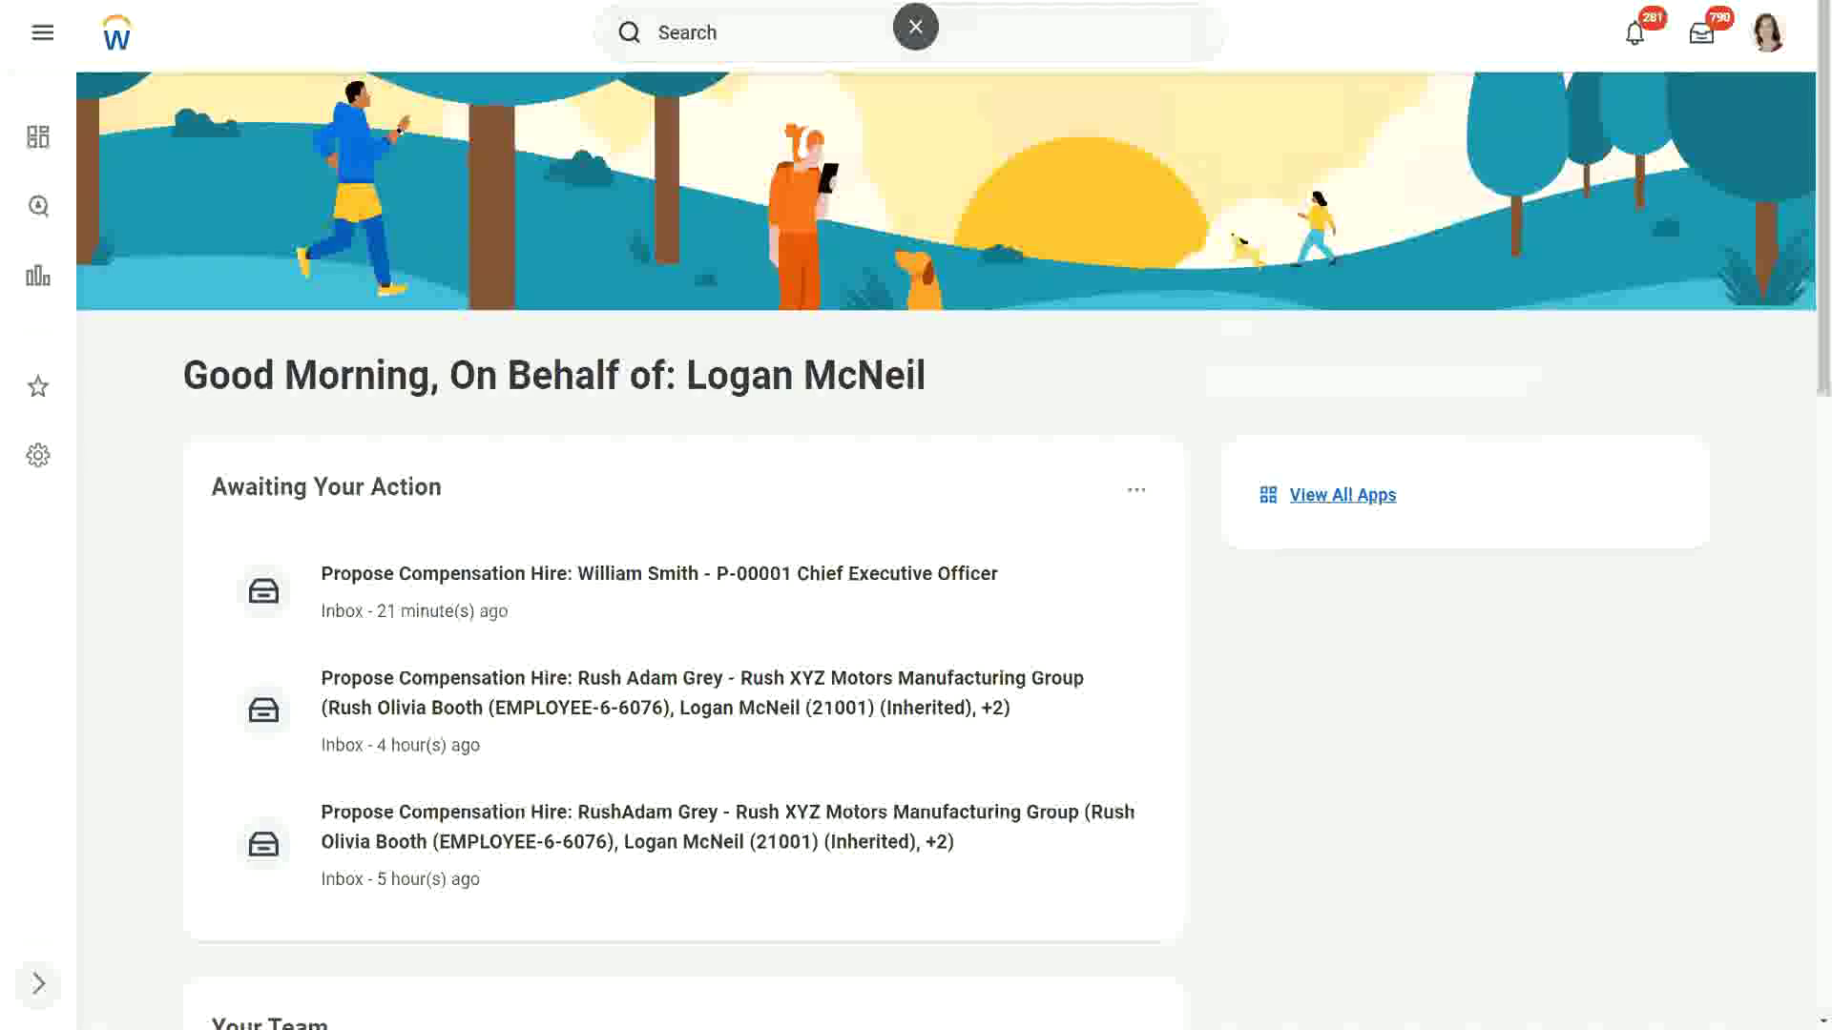